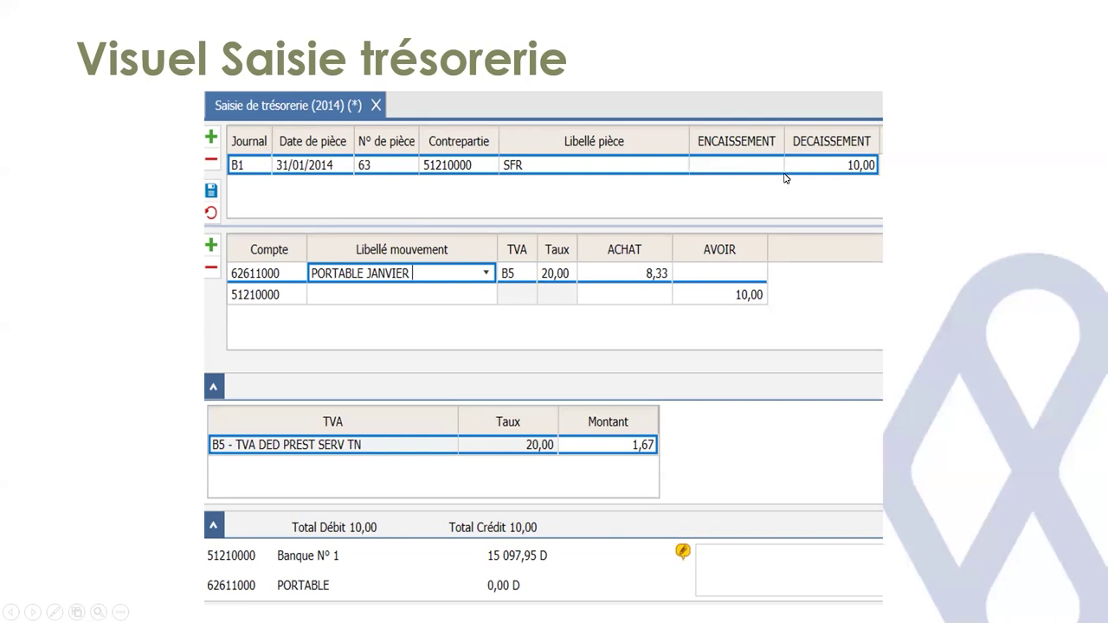
Leave the slideshow, launch ISACOMPTA and sign in by entering the account password.
{"action": "left_click", "coordinate": [375, 469]}
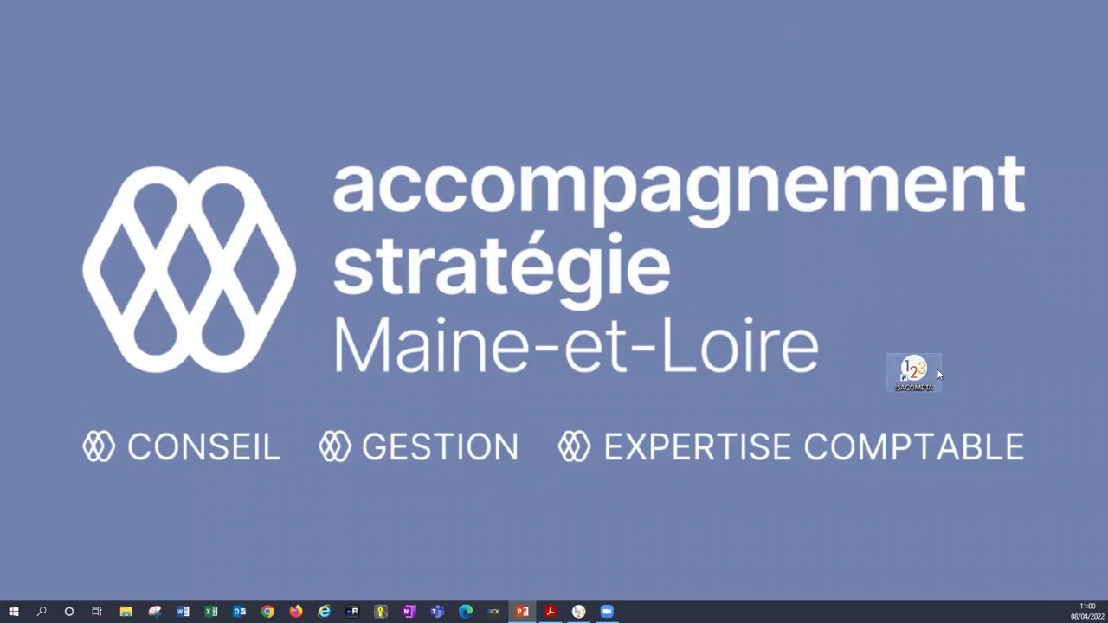
{"action": "double_click", "coordinate": [918, 384]}
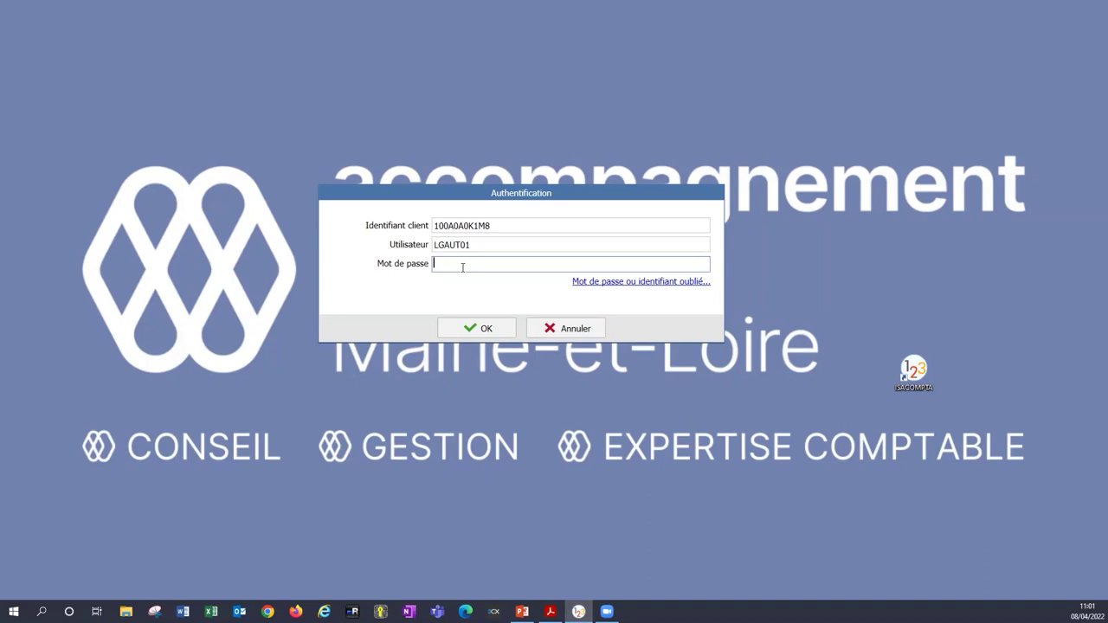
{"action": "type", "text": "*********"}
{"action": "left_click", "coordinate": [472, 331]}
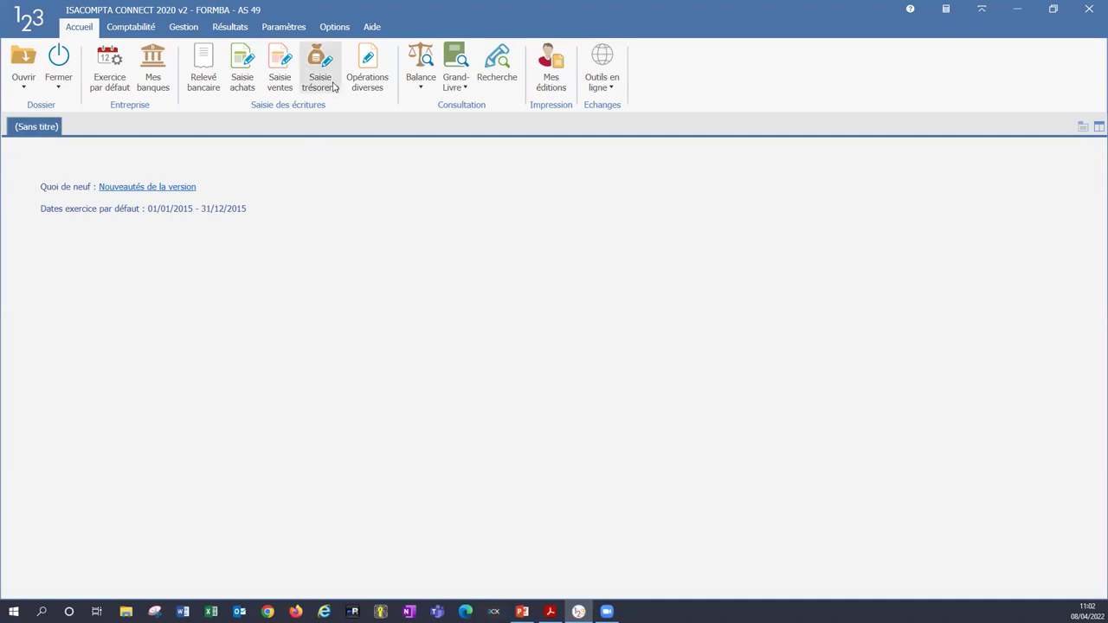
Start a treasury entry in journal B1, keeping the date 31/01/2015, piece number 30 and counterpart account 51210000.
{"action": "left_click", "coordinate": [314, 64]}
{"action": "type", "text": "B1"}
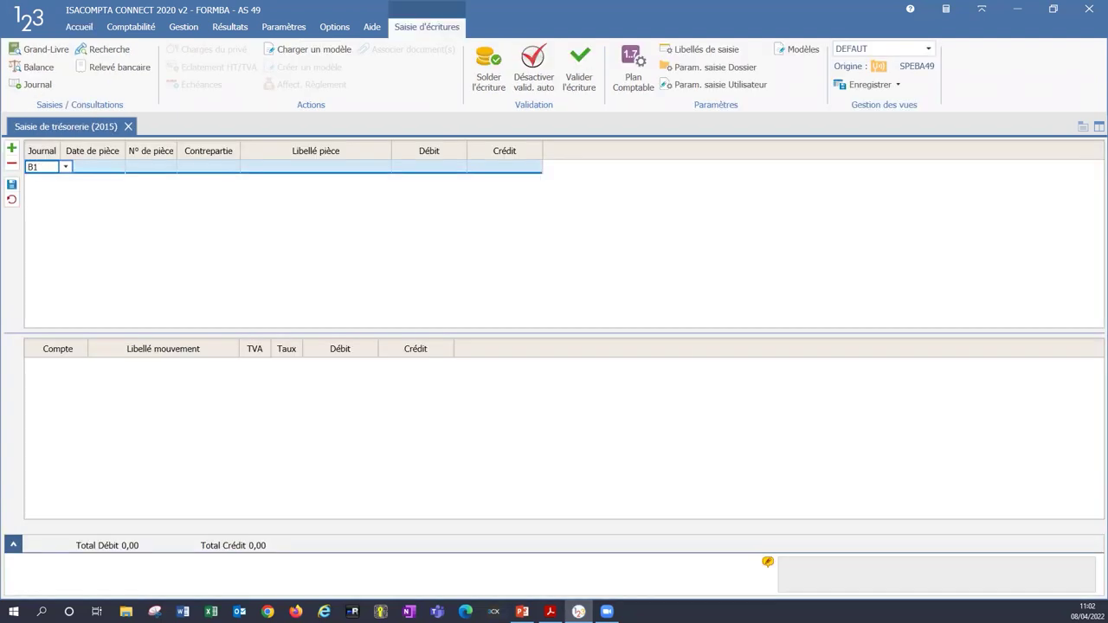
{"action": "key", "text": "Return"}
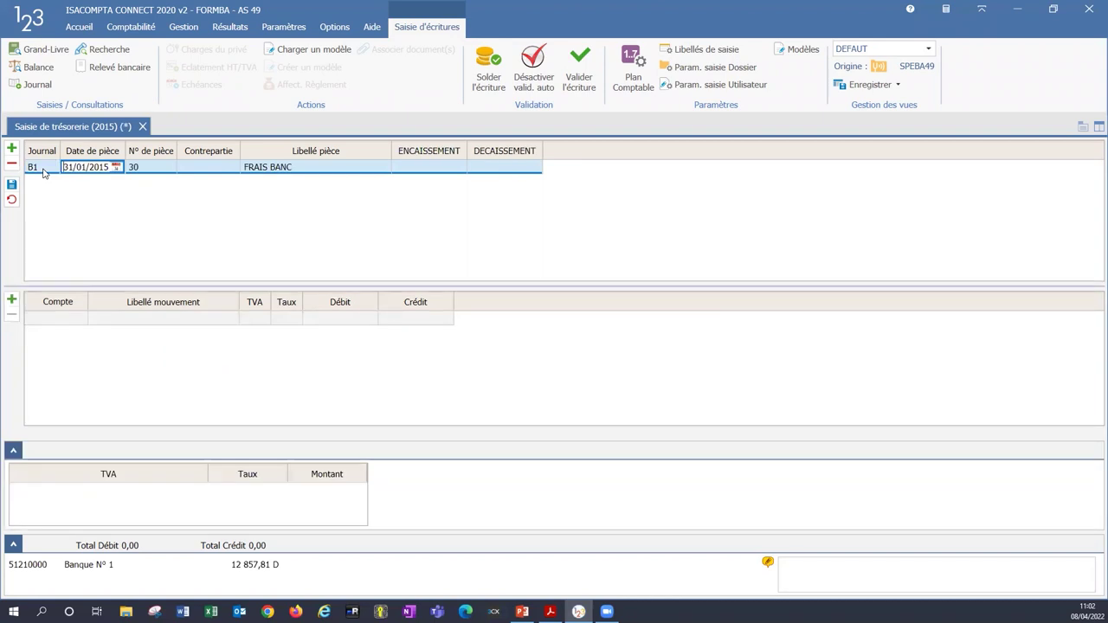
{"action": "key", "text": "Return"}
{"action": "key", "text": "Return"}
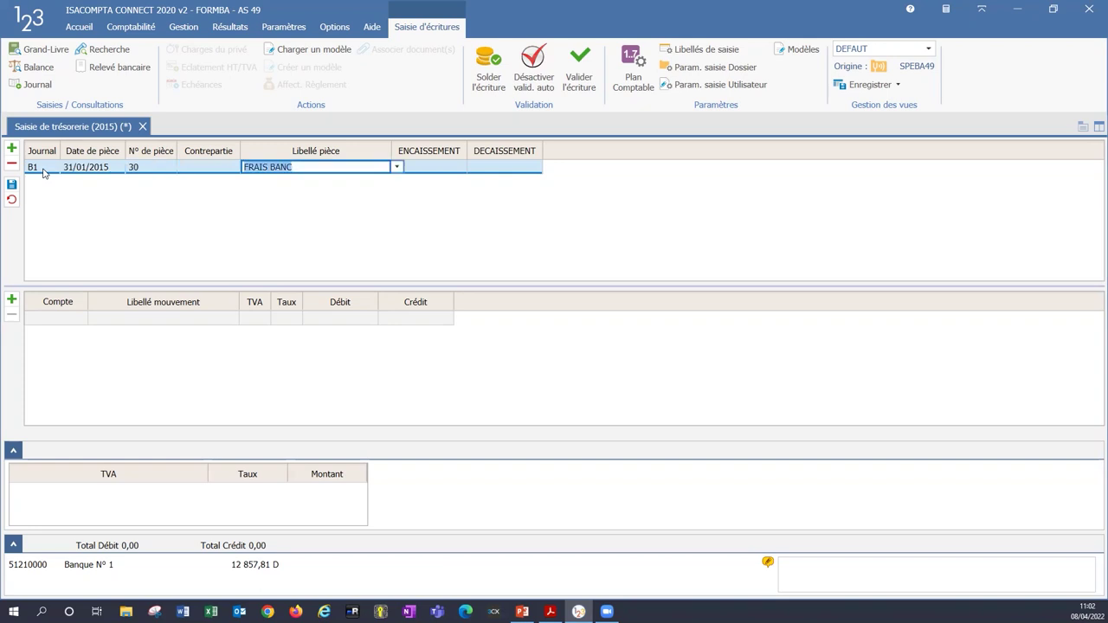
{"action": "key", "text": "shift+Tab"}
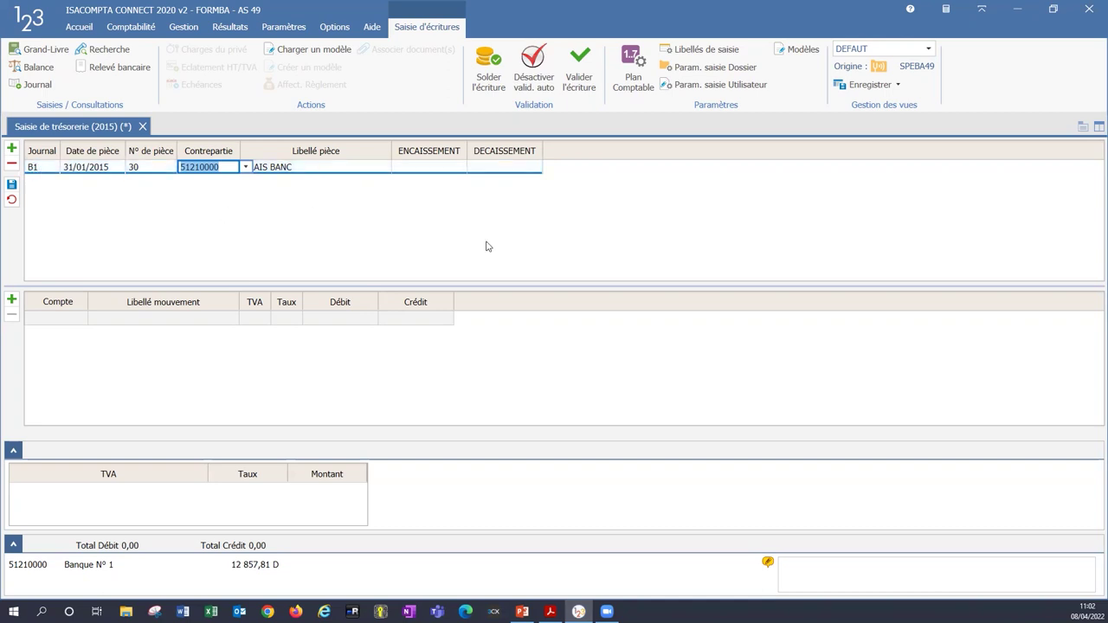
{"action": "key", "text": "Tab"}
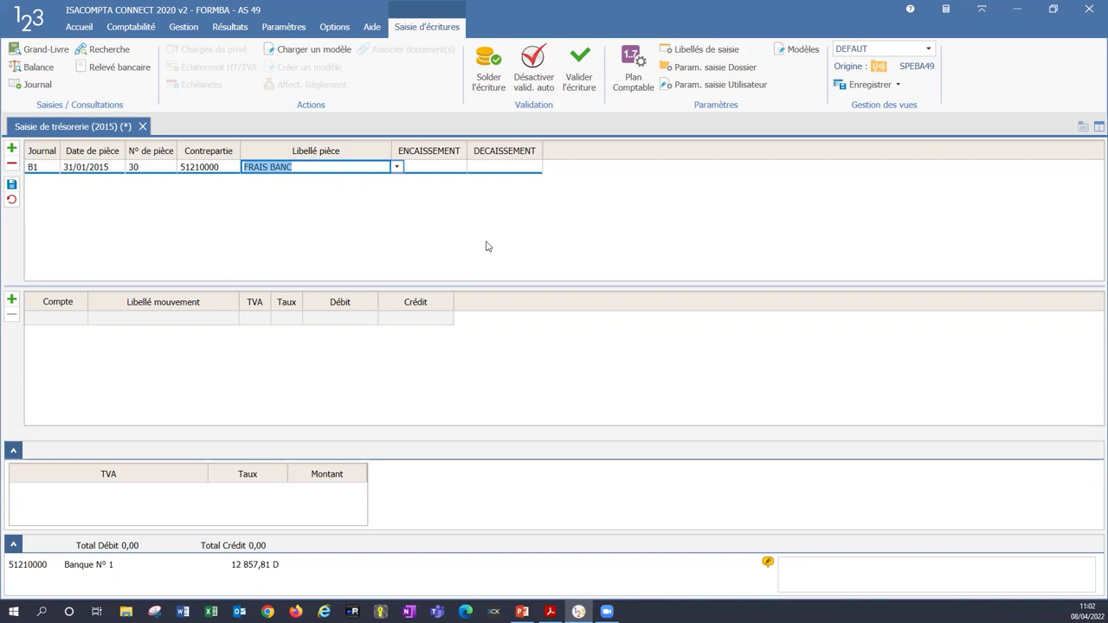
Label the treasury piece ORANGE and enter a disbursement of 100.
{"action": "key", "text": "BackSpace"}
{"action": "type", "text": "ORANGE"}
{"action": "key", "text": "Tab"}
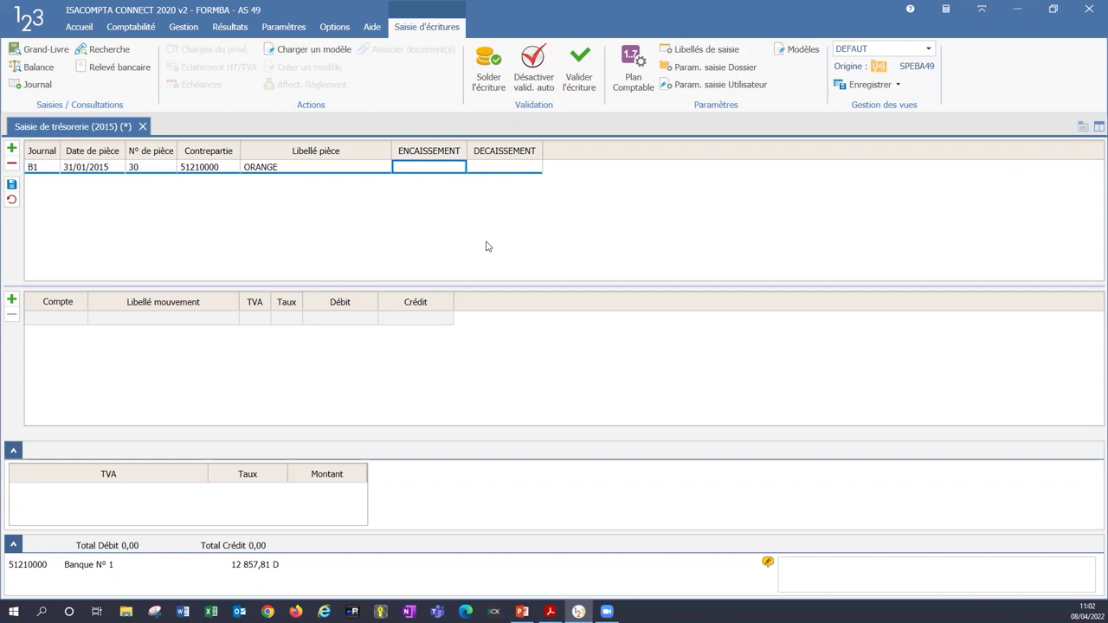
{"action": "key", "text": "Tab"}
{"action": "key", "text": "shift+Tab"}
{"action": "key", "text": "Tab"}
{"action": "type", "text": "100"}
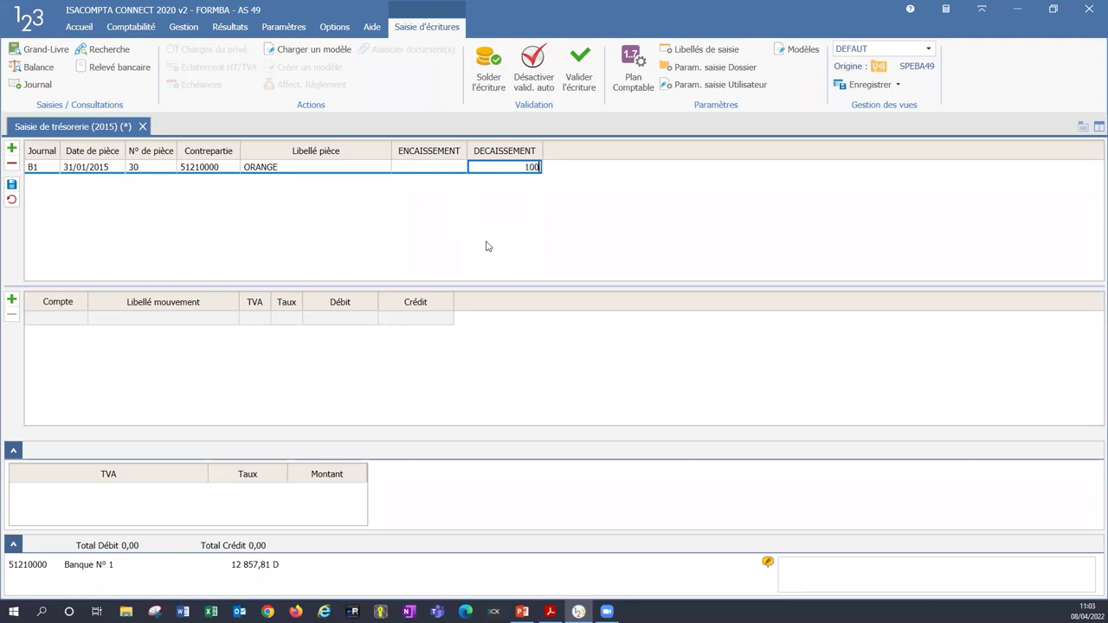
{"action": "key", "text": "Return"}
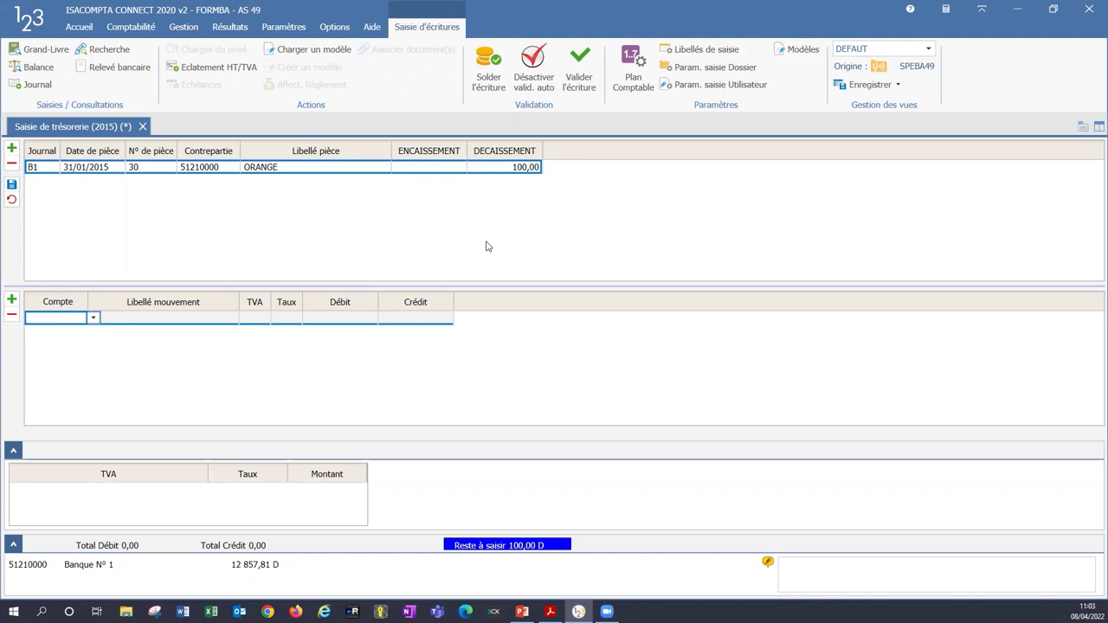
Find the INTERNET account by name and assign 62650000 to the movement line.
{"action": "type", "text": "626"}
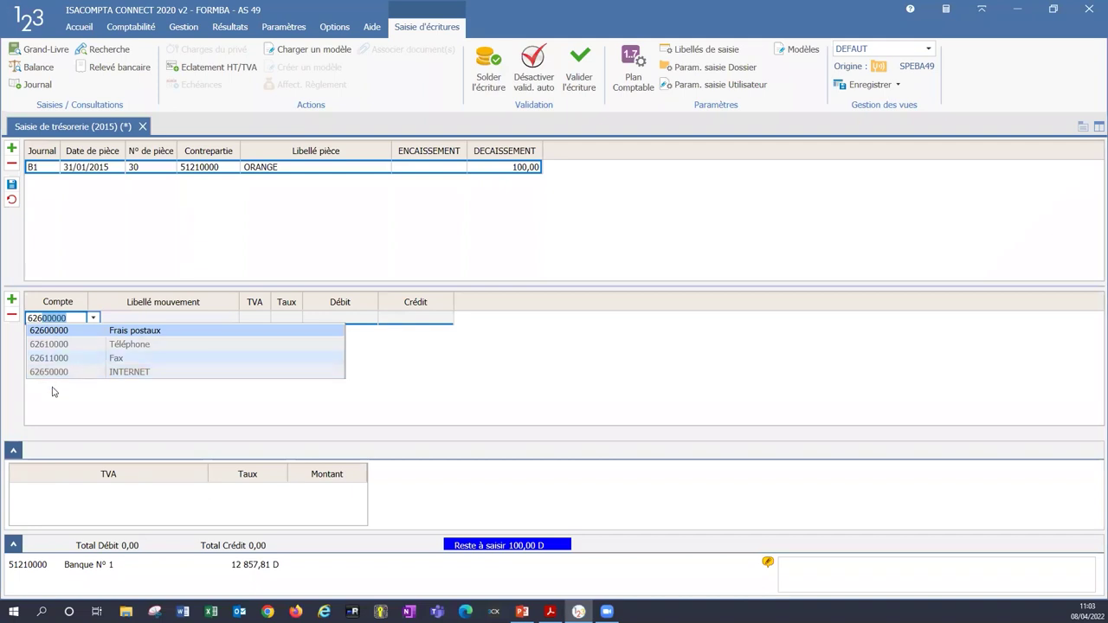
{"action": "key", "text": "BackSpace"}
{"action": "key", "text": "BackSpace"}
{"action": "key", "text": "BackSpace"}
{"action": "key", "text": "BackSpace"}
{"action": "type", "text": "INTER"}
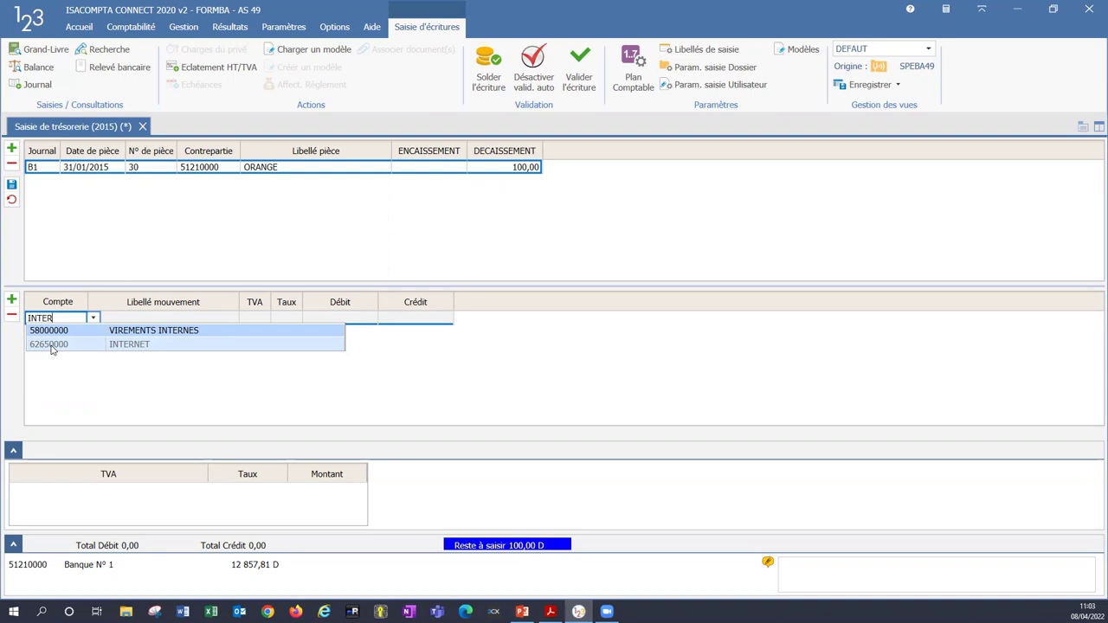
{"action": "left_click", "coordinate": [51, 345]}
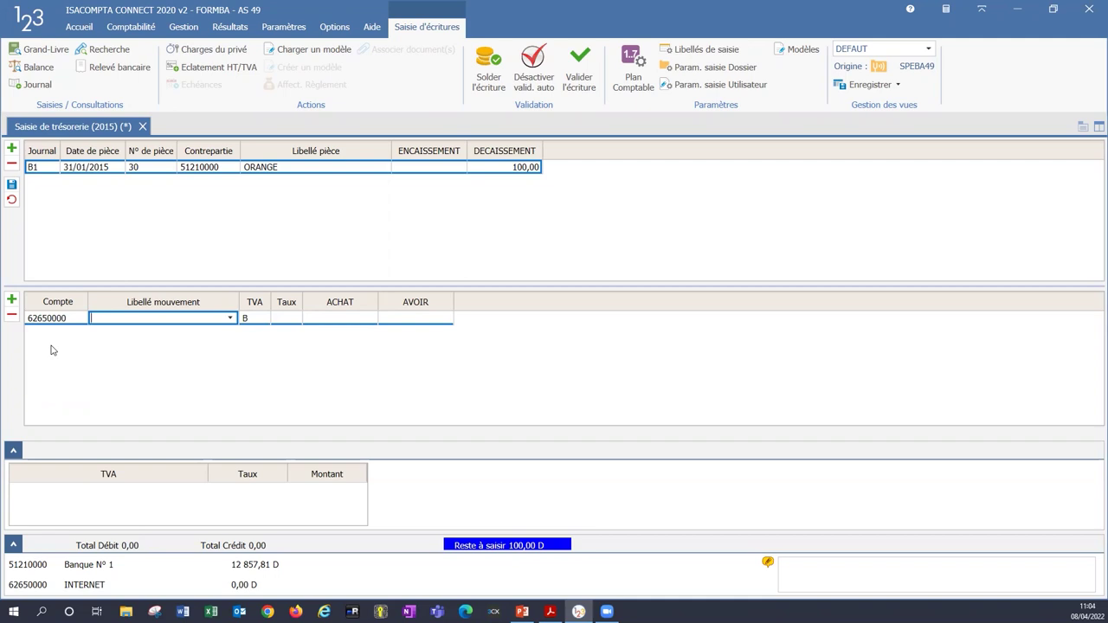
Label the movement INTERNET 01 and choose VAT code B5, TVA DED PREST SERV TN.
{"action": "type", "text": "INTERNET 01"}
{"action": "key", "text": "Tab"}
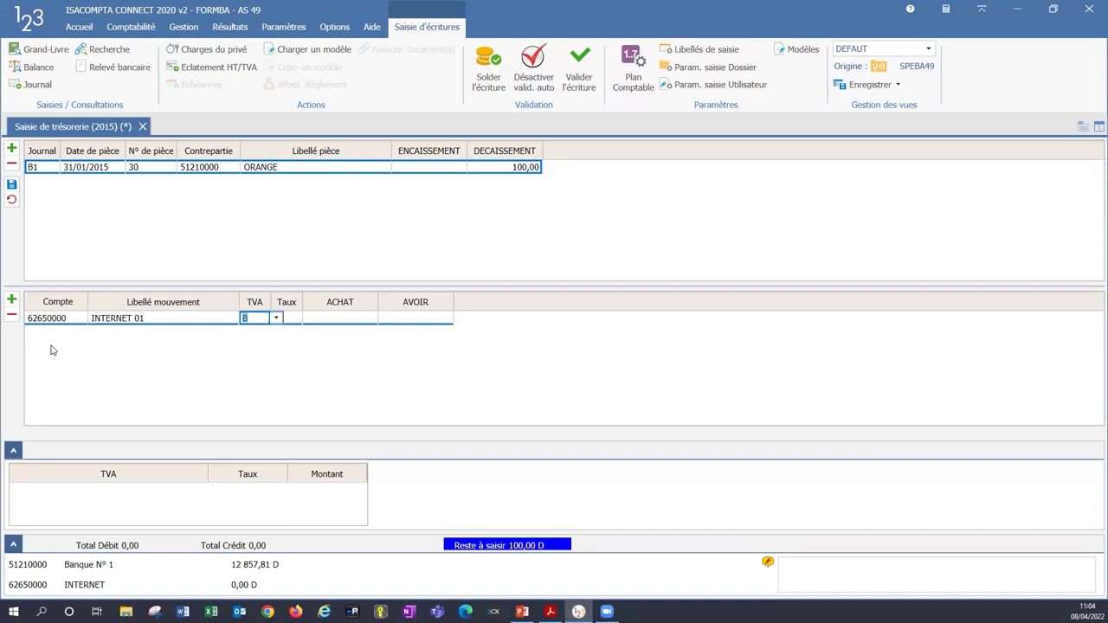
{"action": "left_click", "coordinate": [276, 320]}
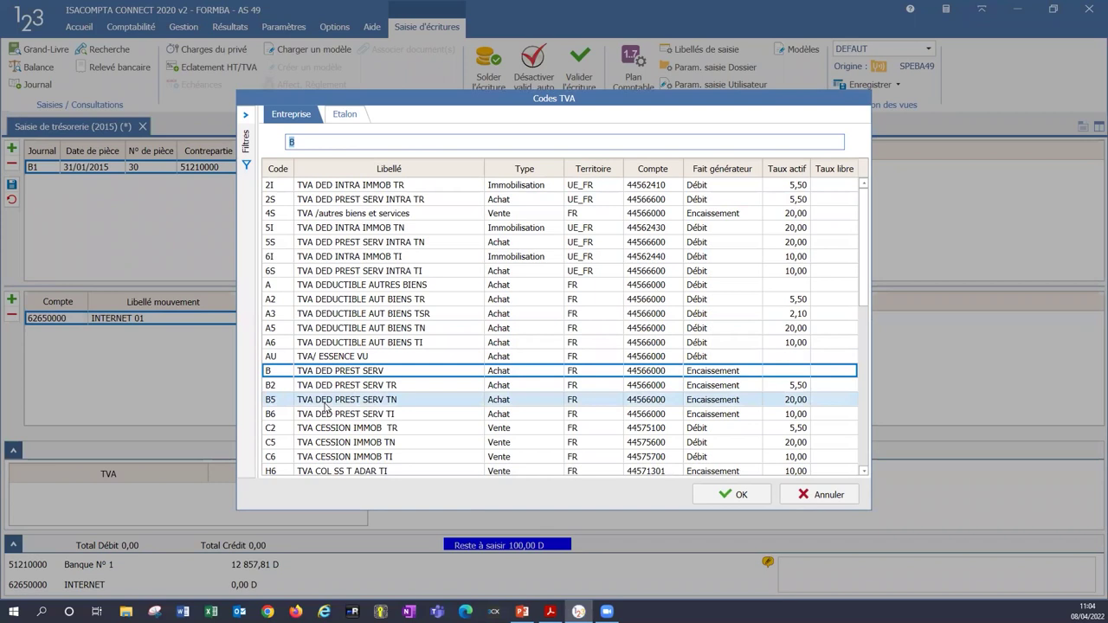
{"action": "double_click", "coordinate": [278, 402]}
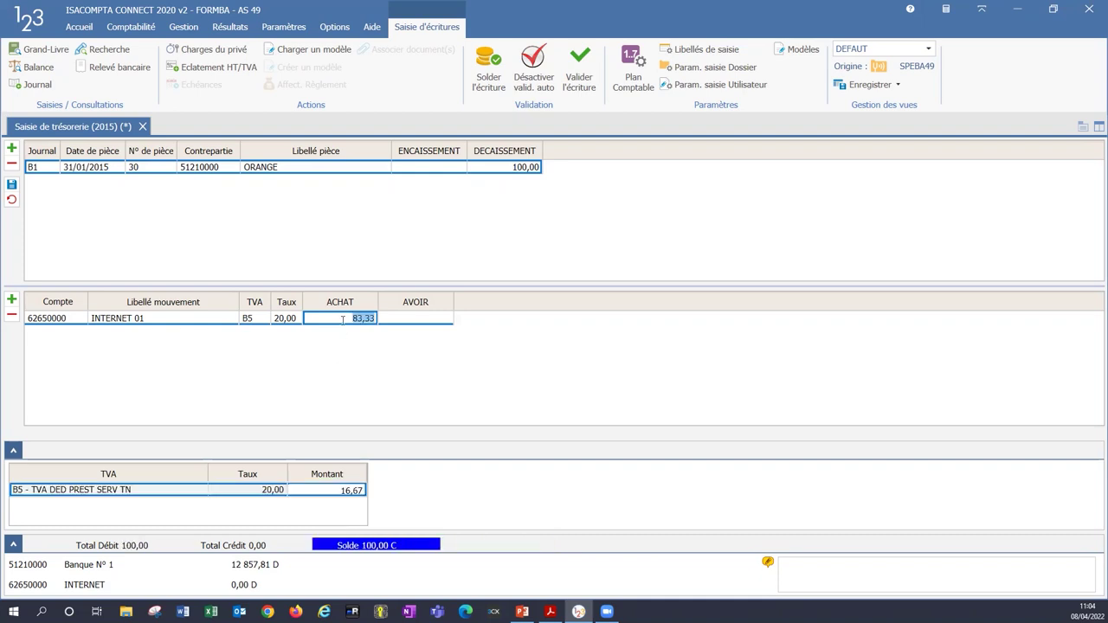
Check the computed purchase and VAT amounts, keep them, and validate the ORANGE entry.
{"action": "left_click", "coordinate": [342, 319]}
{"action": "left_click", "coordinate": [345, 489]}
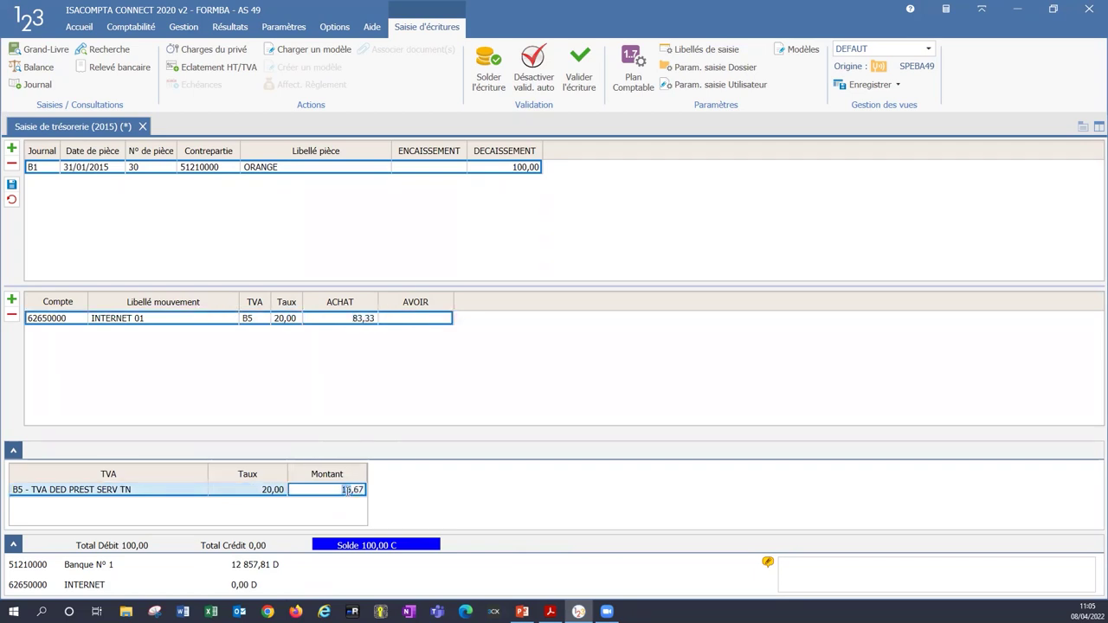
{"action": "left_click", "coordinate": [341, 318]}
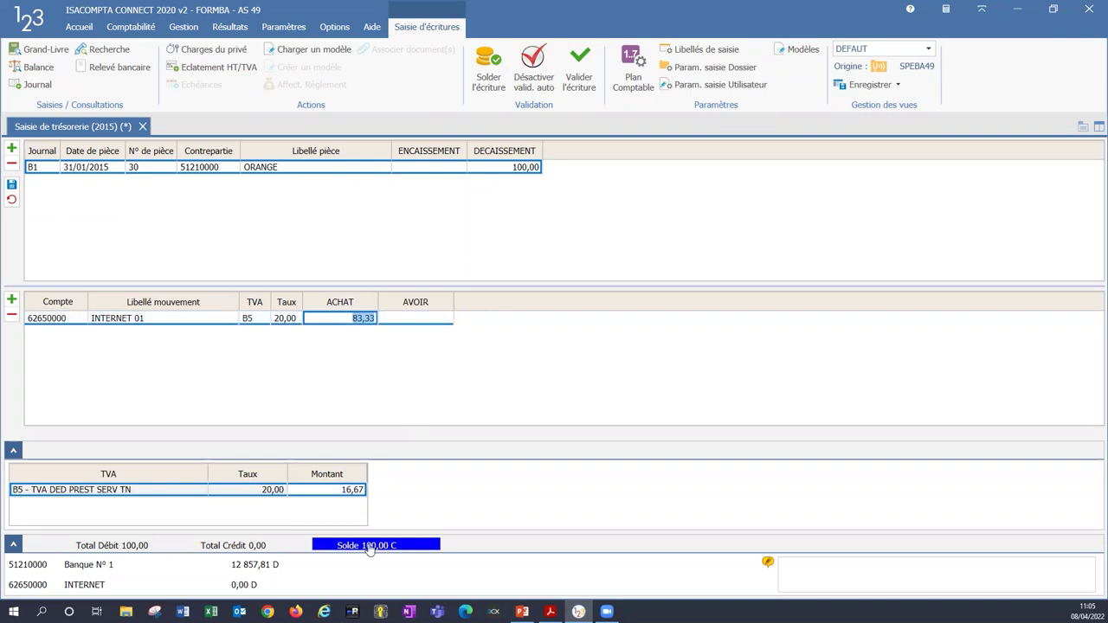
{"action": "key", "text": "Return"}
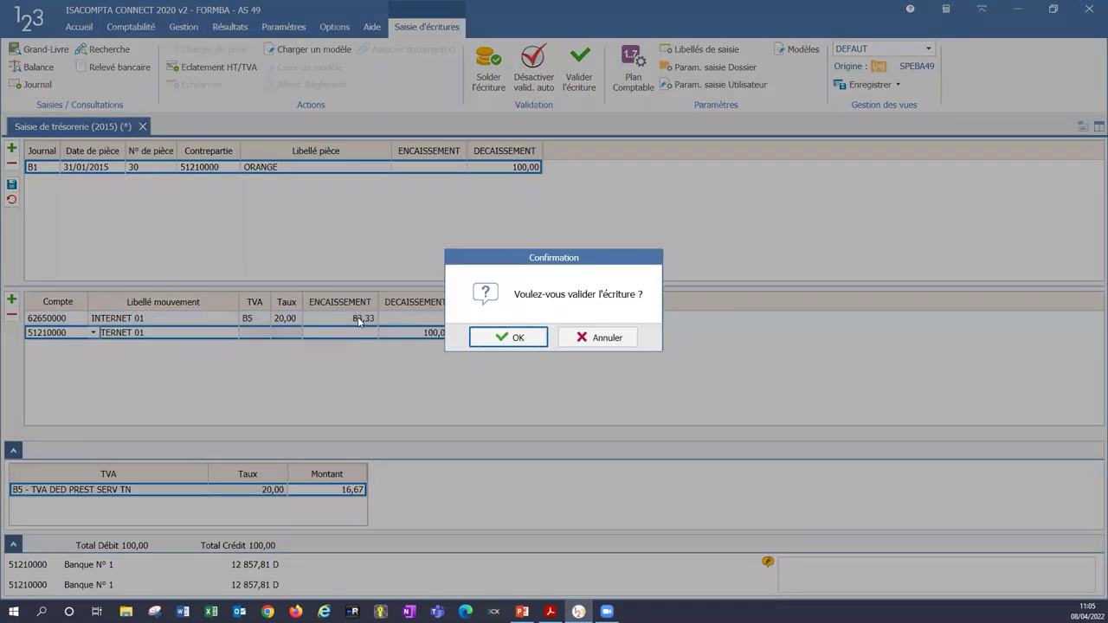
{"action": "left_click", "coordinate": [511, 338]}
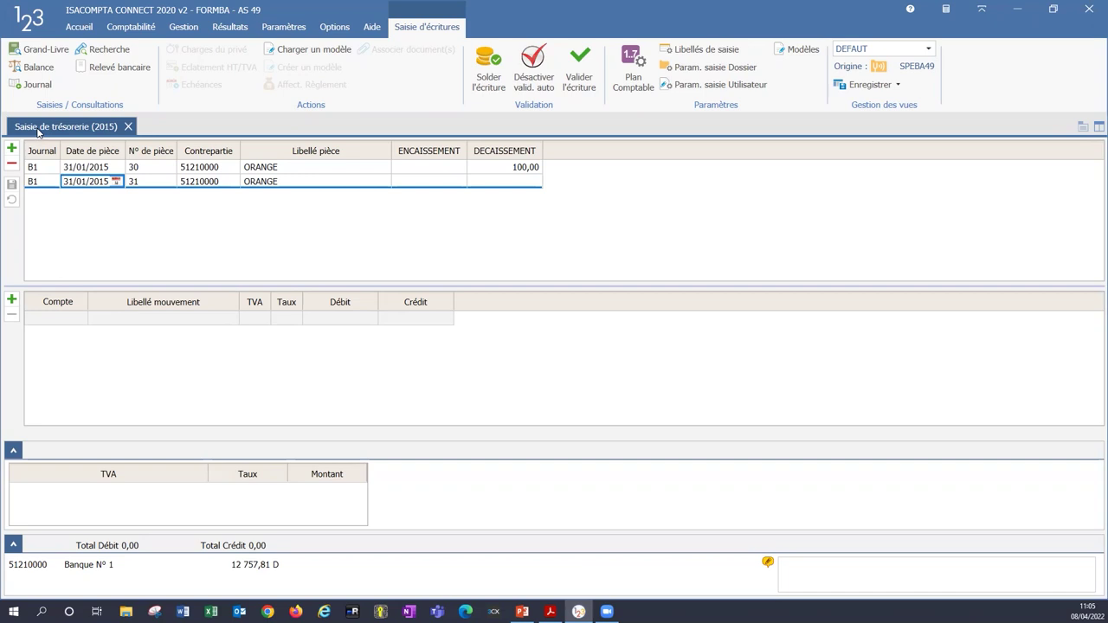
Close the treasury entry form and find the ORANGE entry in the general ledger of account 51210000.
{"action": "left_click", "coordinate": [128, 127]}
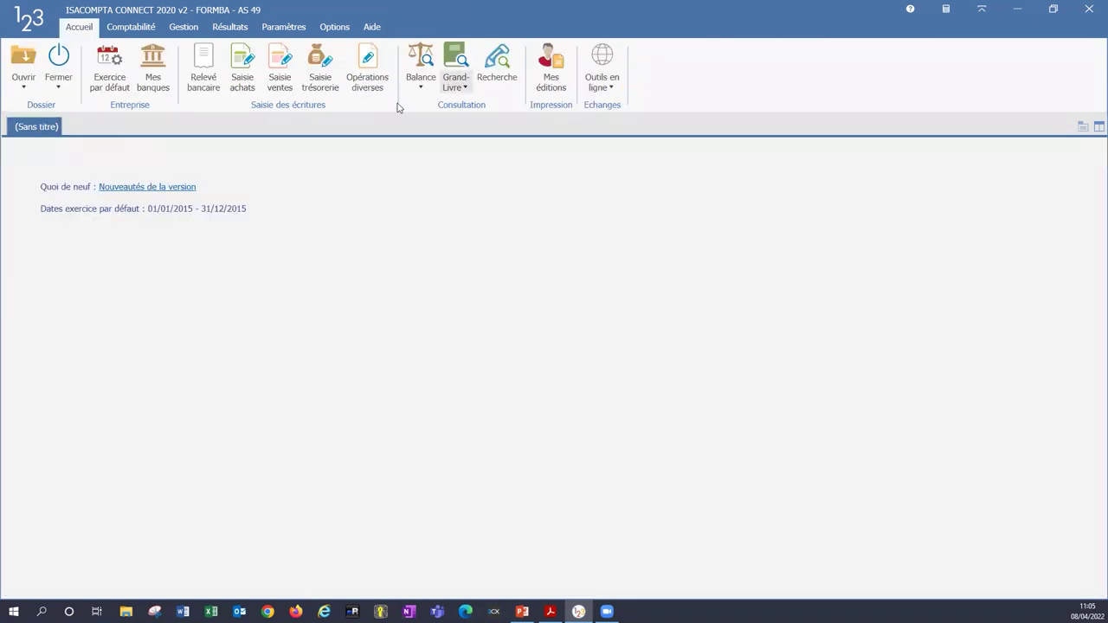
{"action": "left_click", "coordinate": [456, 64]}
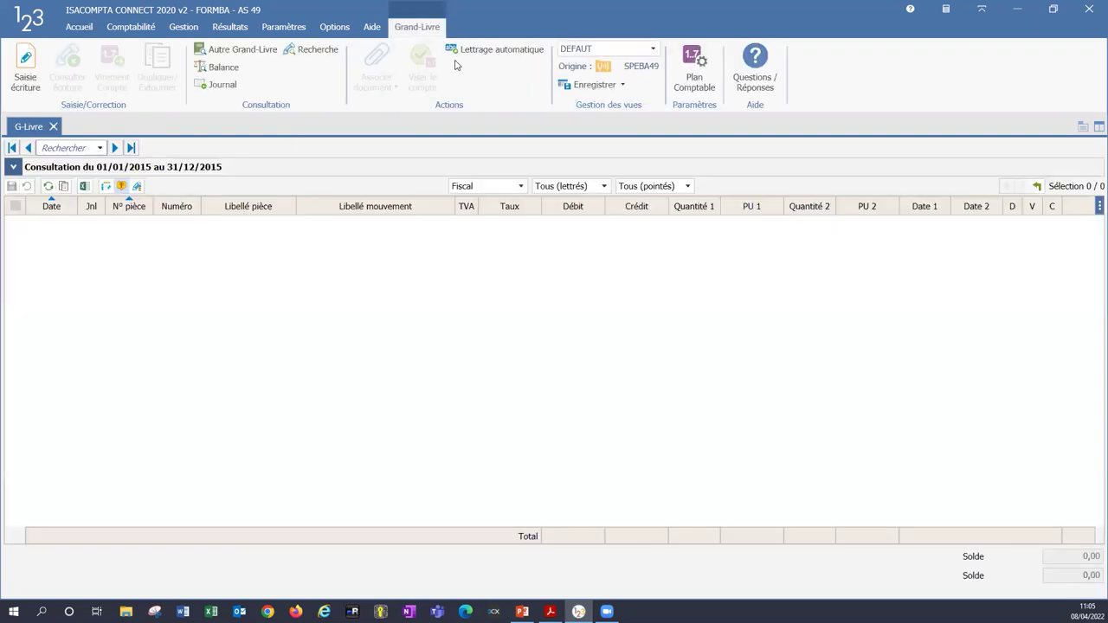
{"action": "type", "text": "51210000"}
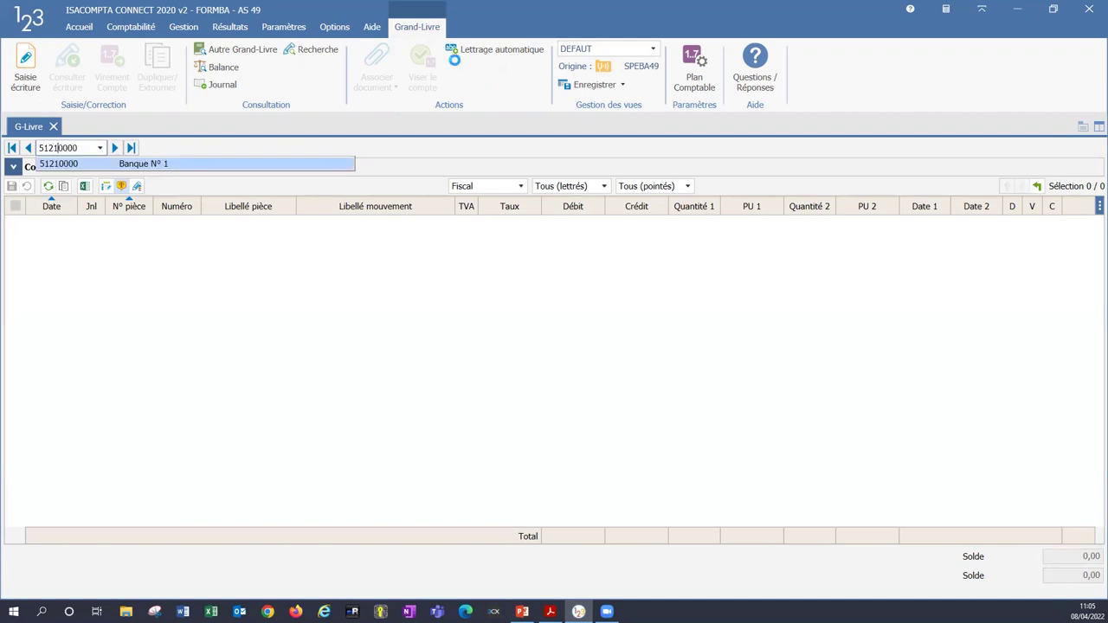
{"action": "key", "text": "Return"}
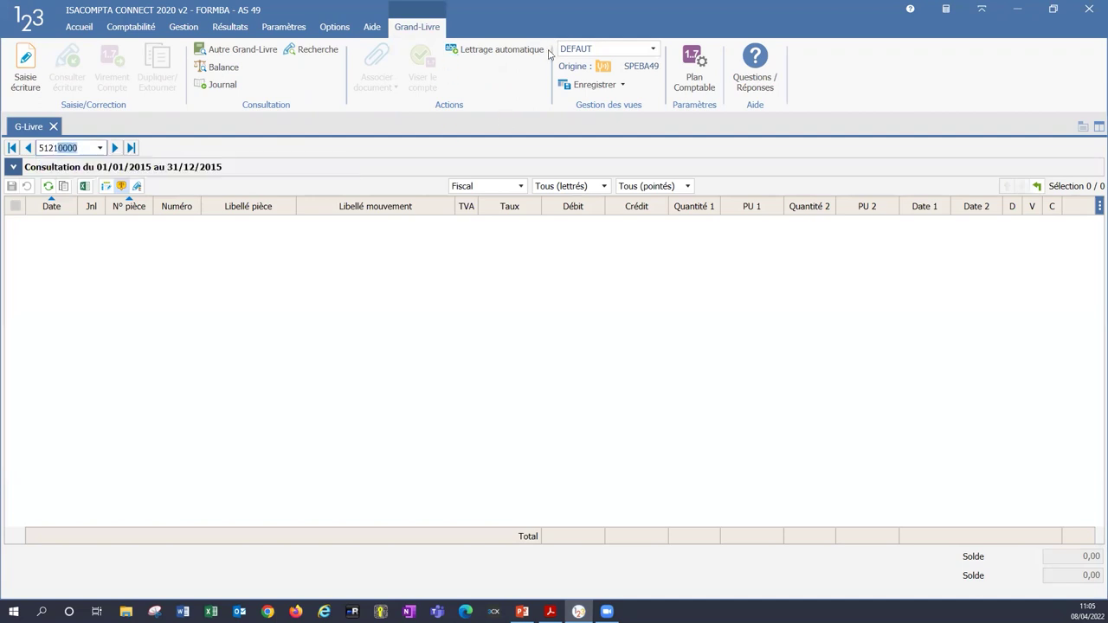
{"action": "scroll", "coordinate": [366, 405], "scroll_direction": "down", "scroll_amount": 5}
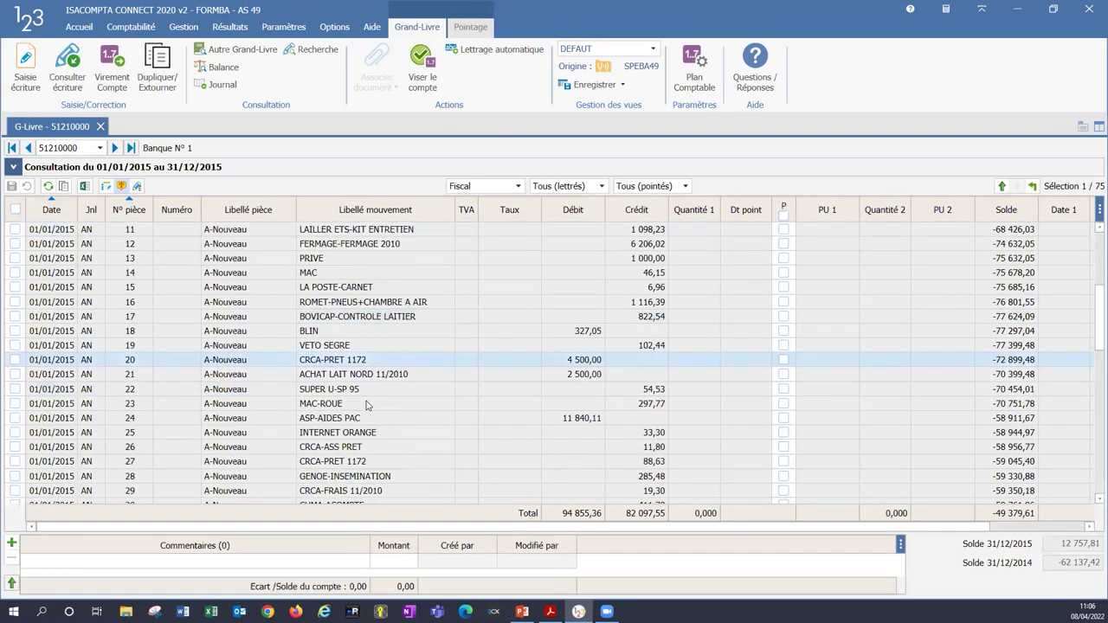
{"action": "scroll", "coordinate": [371, 407], "scroll_direction": "down", "scroll_amount": 4}
{"action": "scroll", "coordinate": [293, 455], "scroll_direction": "down", "scroll_amount": 5}
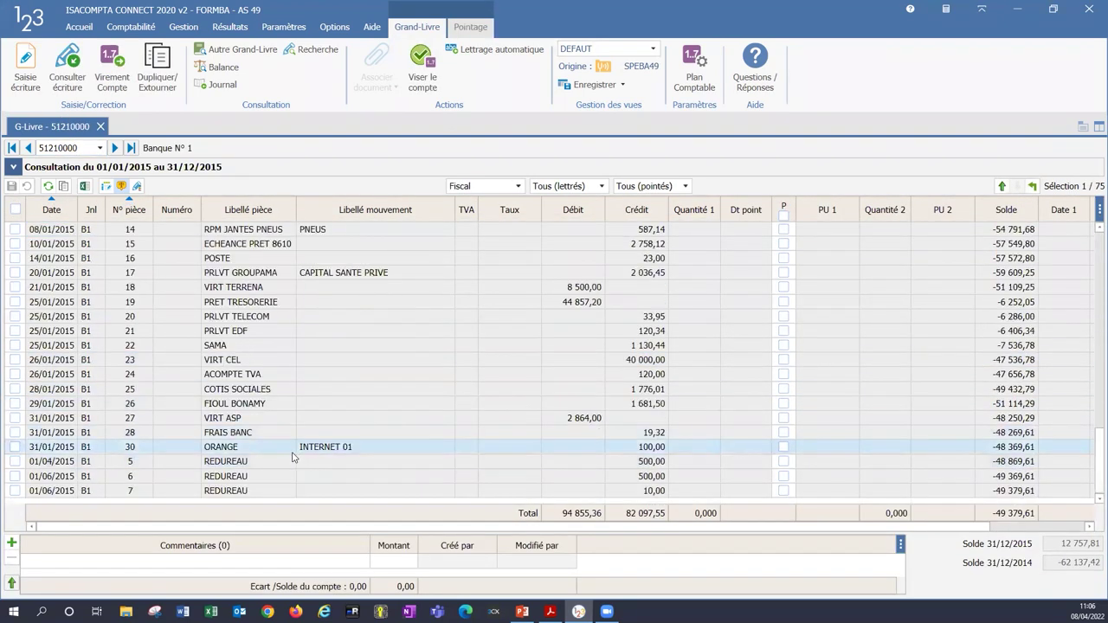
Open the ORANGE entry of 31/01/2015 for modification and set its purchase amount to 84 and its VAT to 16.
{"action": "double_click", "coordinate": [287, 449]}
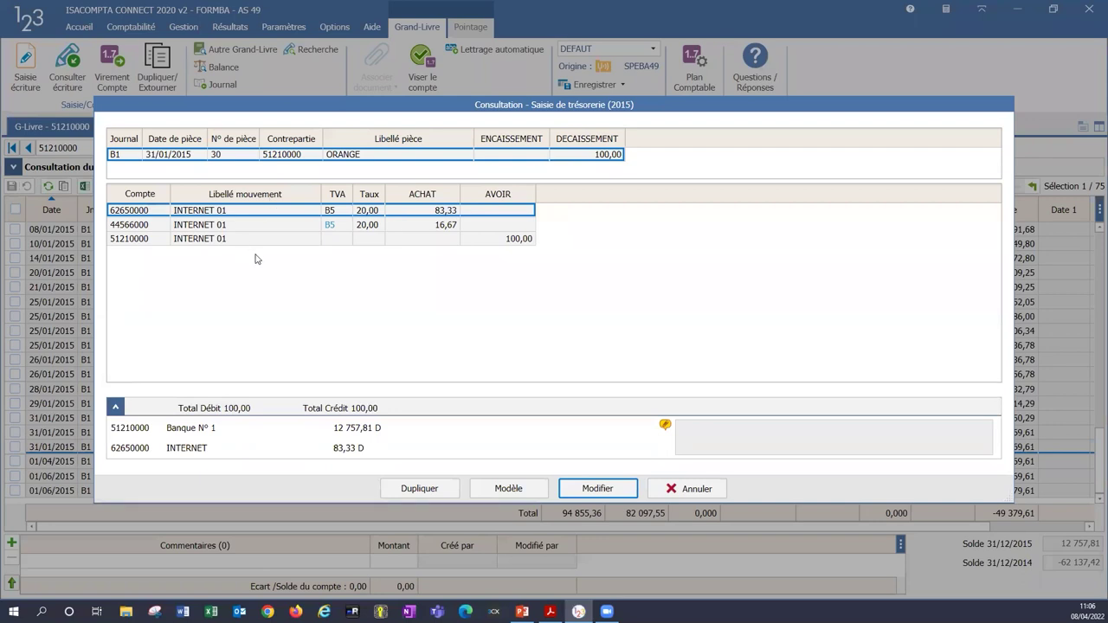
{"action": "left_click", "coordinate": [575, 490]}
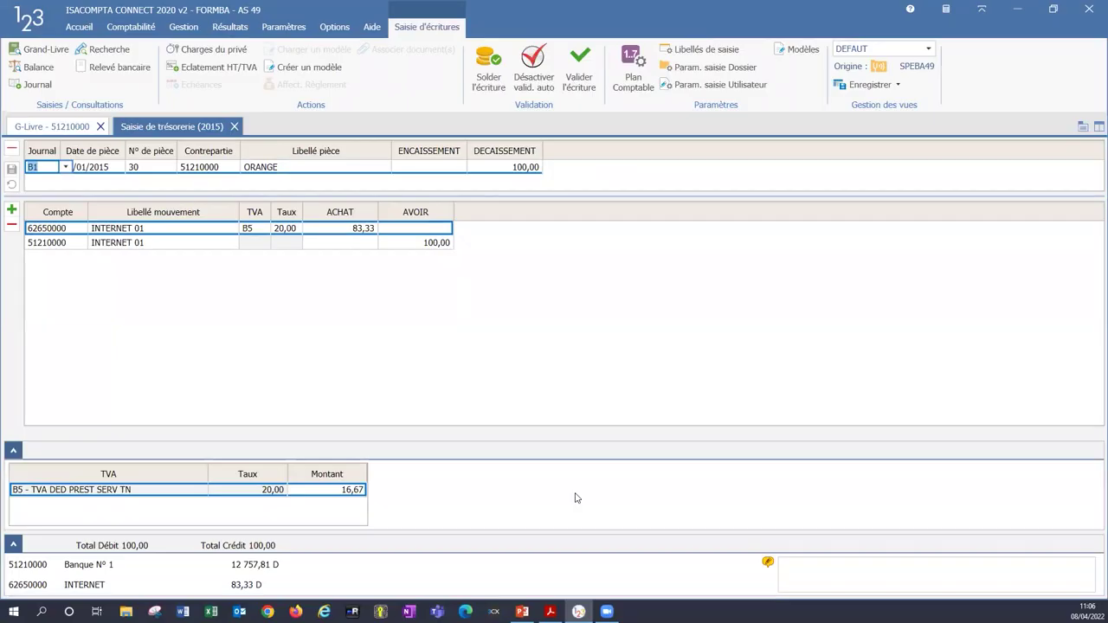
{"action": "left_click", "coordinate": [359, 230]}
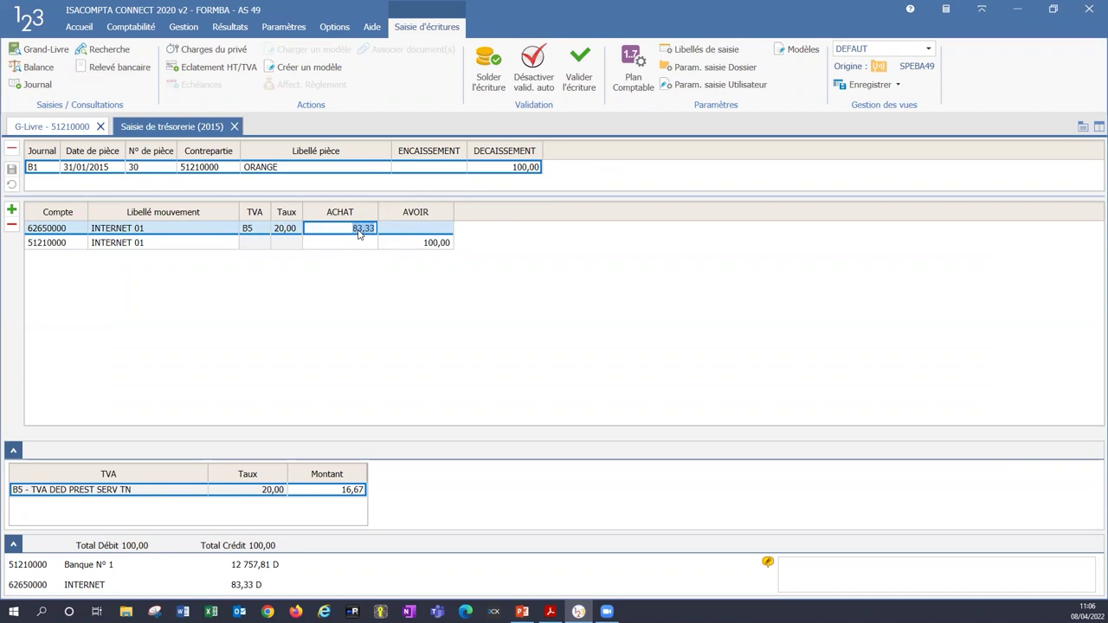
{"action": "type", "text": "84"}
{"action": "key", "text": "Return"}
{"action": "left_click", "coordinate": [349, 494]}
{"action": "type", "text": "16"}
{"action": "key", "text": "Return"}
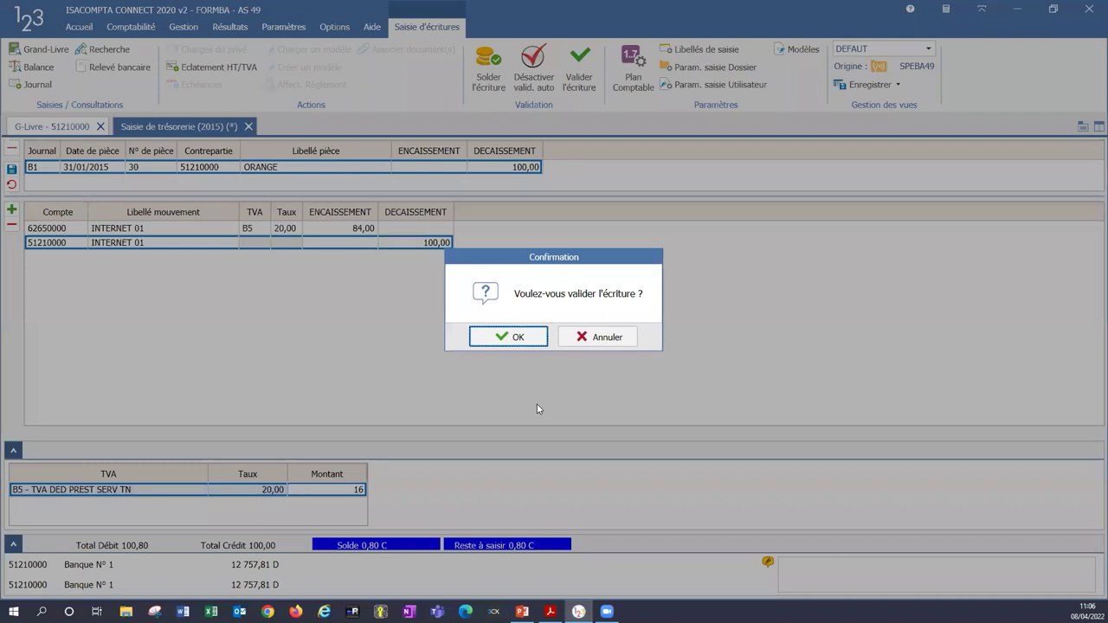
Validate the modified ORANGE entry, accept the VAT discrepancy and save the changes.
{"action": "left_click", "coordinate": [523, 340]}
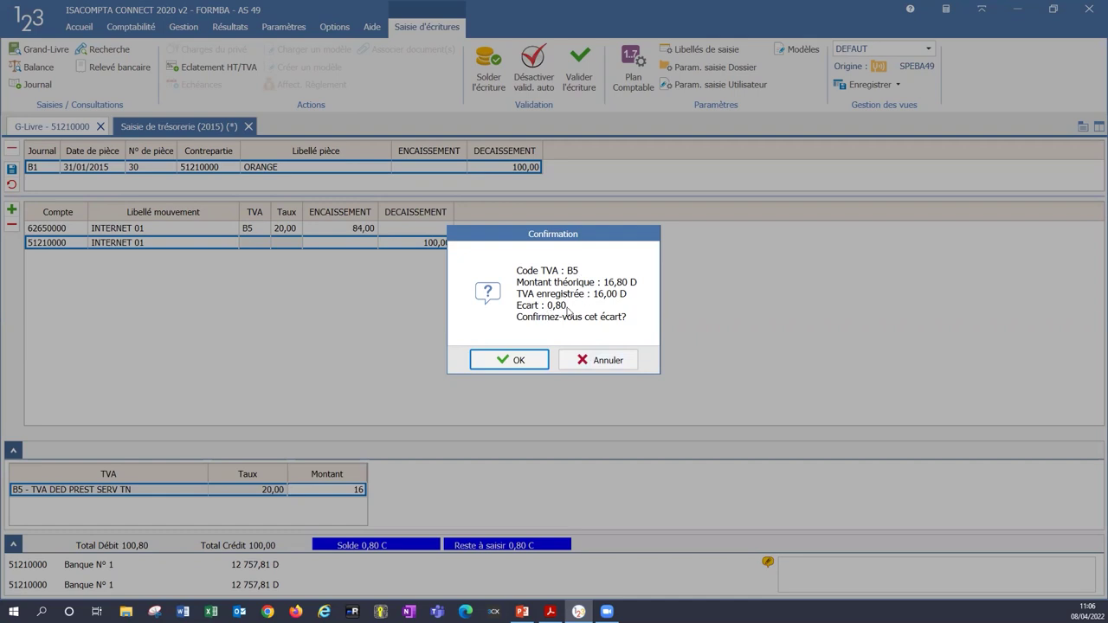
{"action": "left_click", "coordinate": [517, 360]}
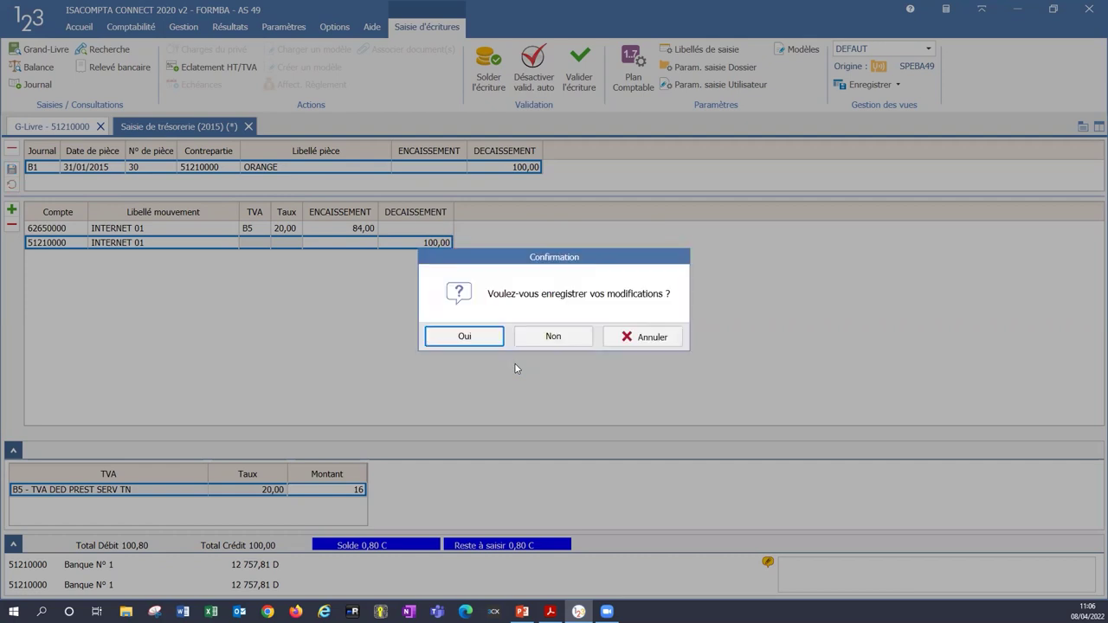
{"action": "left_click", "coordinate": [465, 337]}
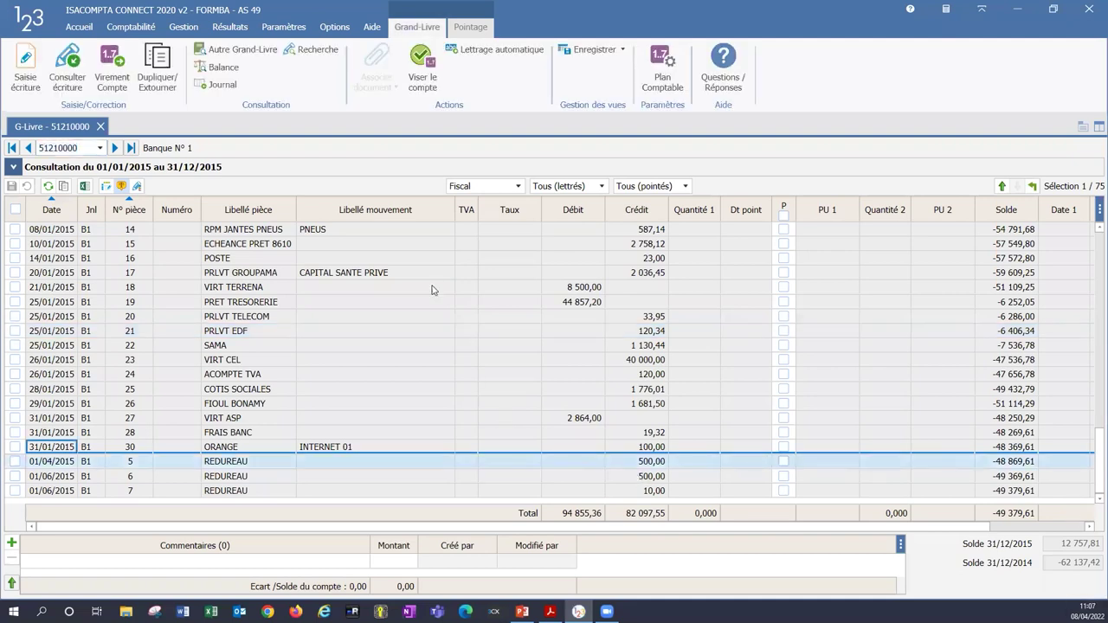
Display the general ledger of the INTERNET account 62650000.
{"action": "left_click", "coordinate": [80, 147]}
{"action": "type", "text": "6262"}
{"action": "key", "text": "Return"}
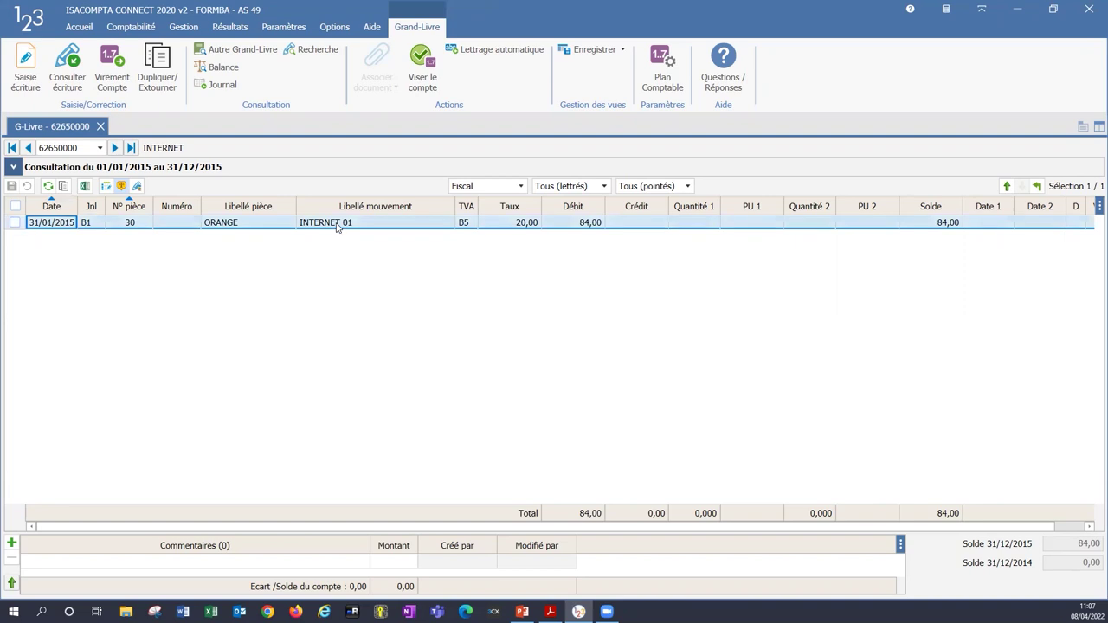
Look up the accounts starting with 626 in the account list and close the list without choosing one.
{"action": "left_click", "coordinate": [230, 225]}
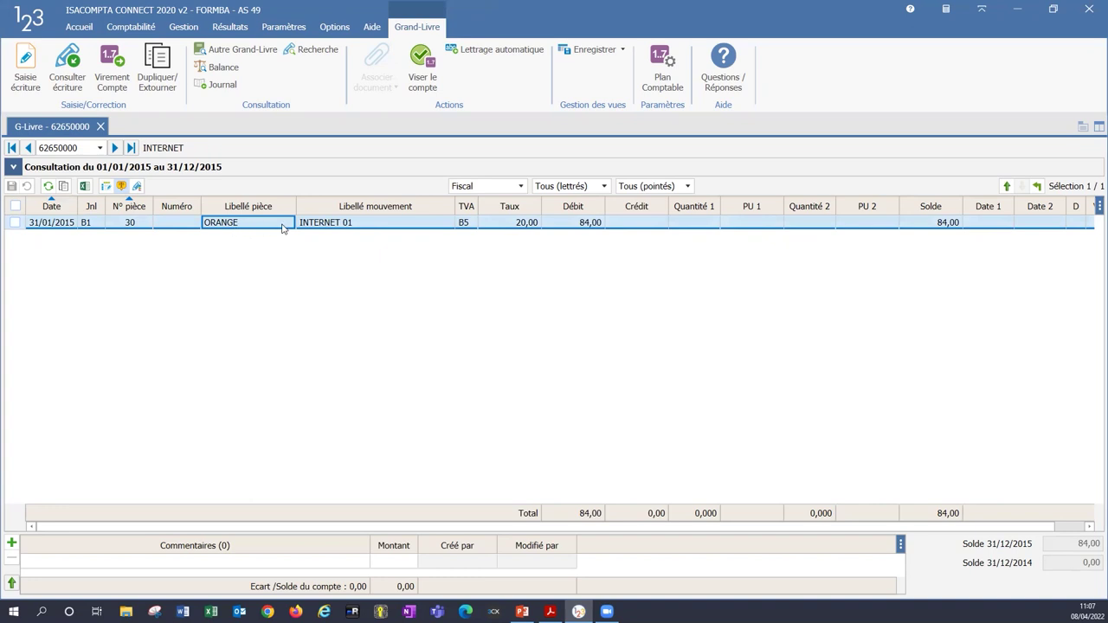
{"action": "left_click", "coordinate": [57, 148]}
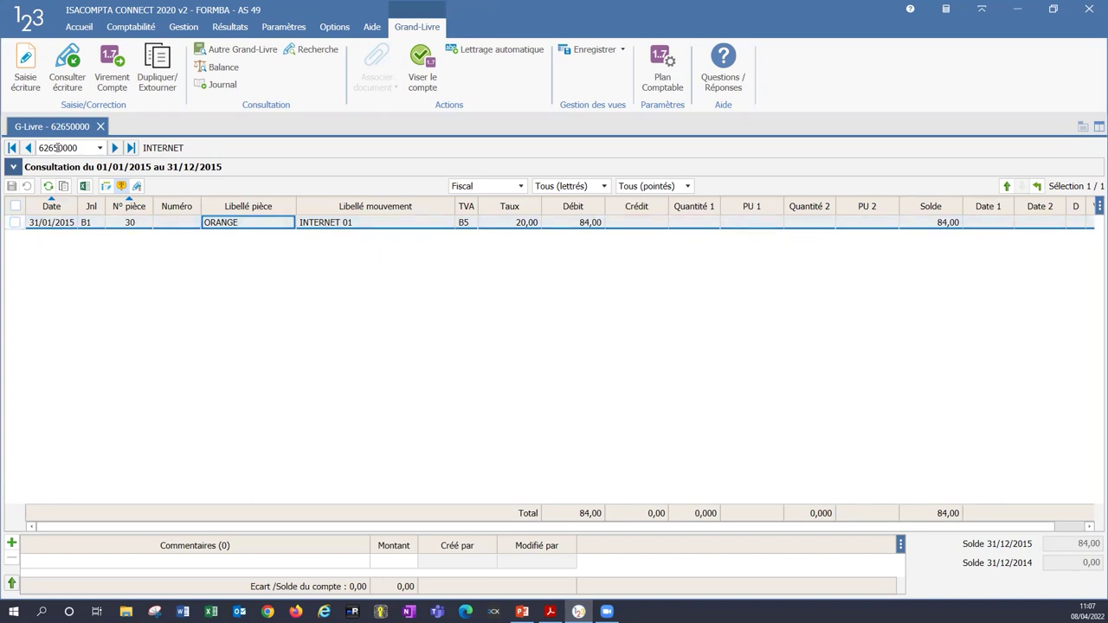
{"action": "left_click", "coordinate": [105, 147]}
{"action": "type", "text": "626"}
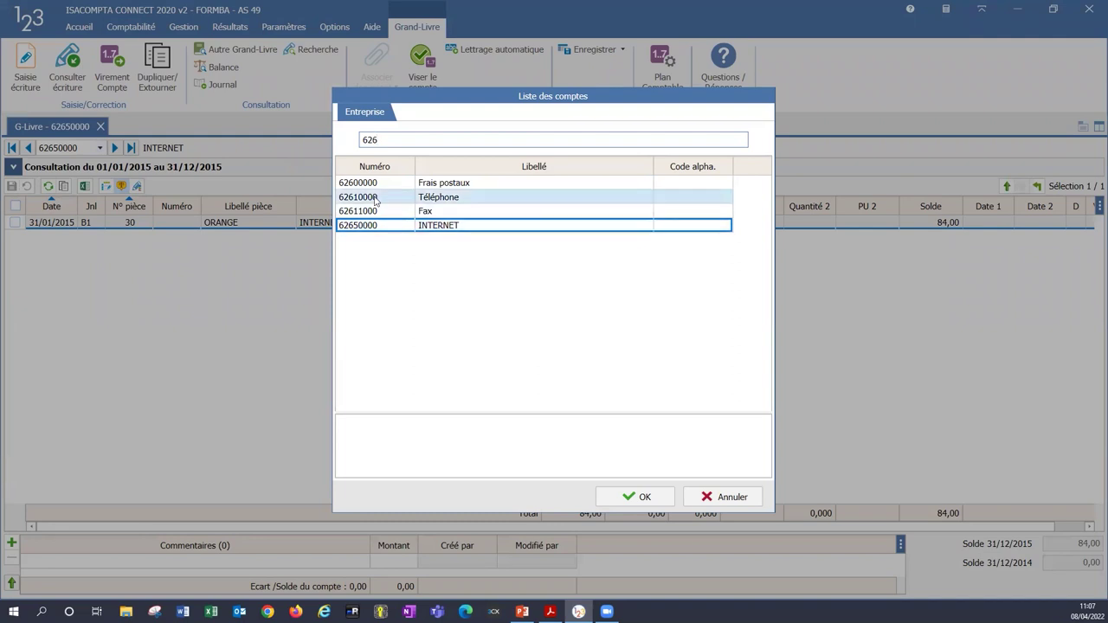
{"action": "left_click", "coordinate": [732, 496]}
Transfer the INTERNET 01 movement to account 62610000 by correcting the entry, and find its ORANGE line in that account's ledger.
{"action": "right_click", "coordinate": [309, 231]}
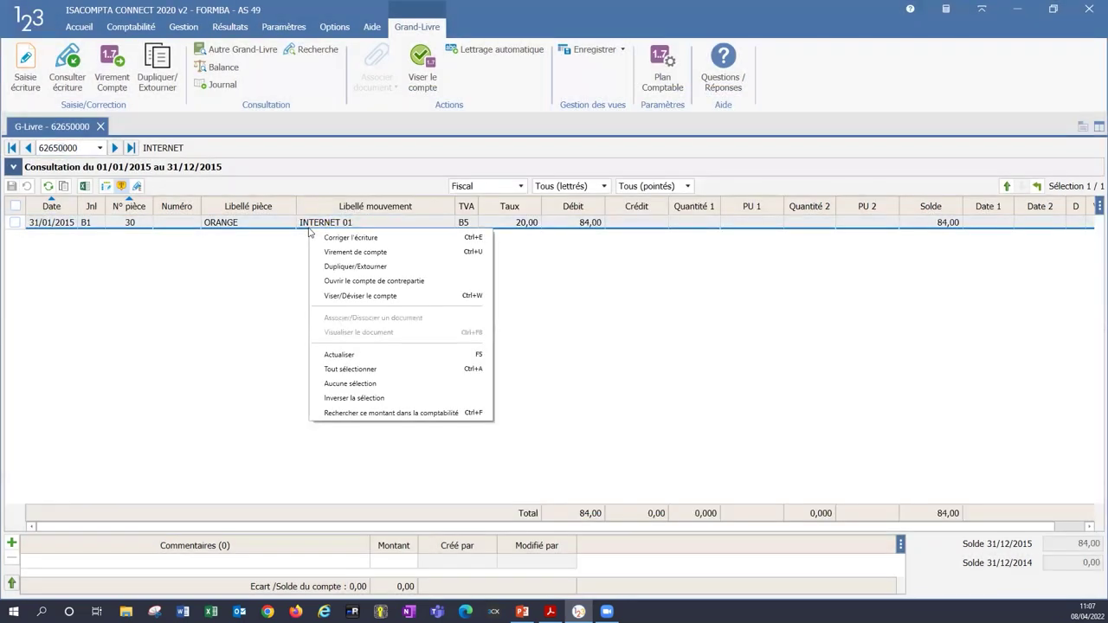
{"action": "left_click", "coordinate": [351, 251]}
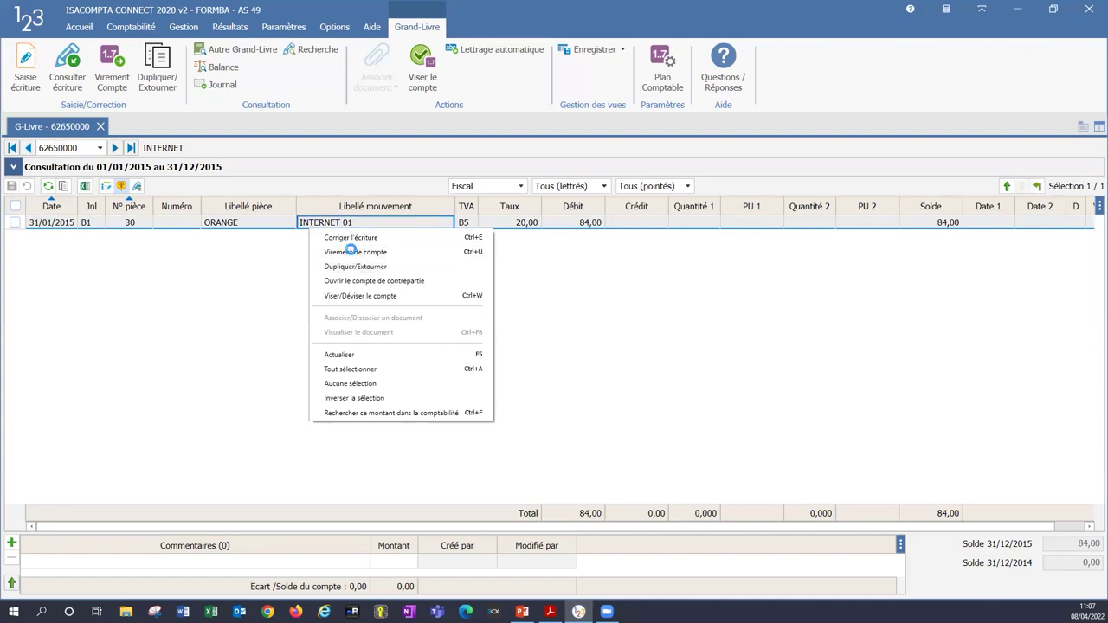
{"action": "type", "text": "62610000"}
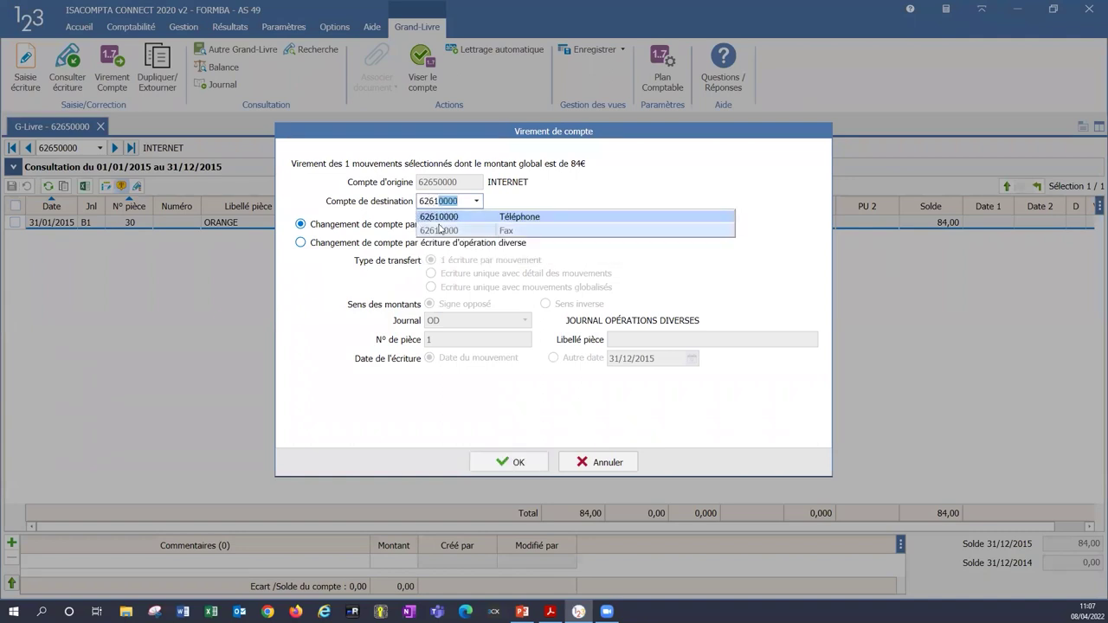
{"action": "key", "text": "Return"}
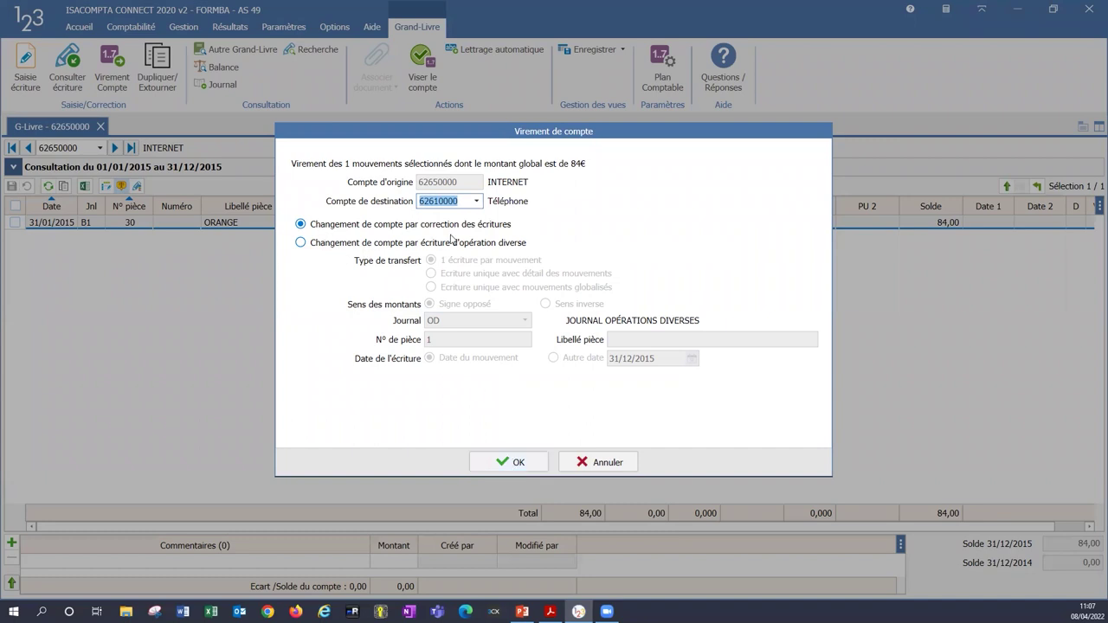
{"action": "left_click", "coordinate": [501, 462]}
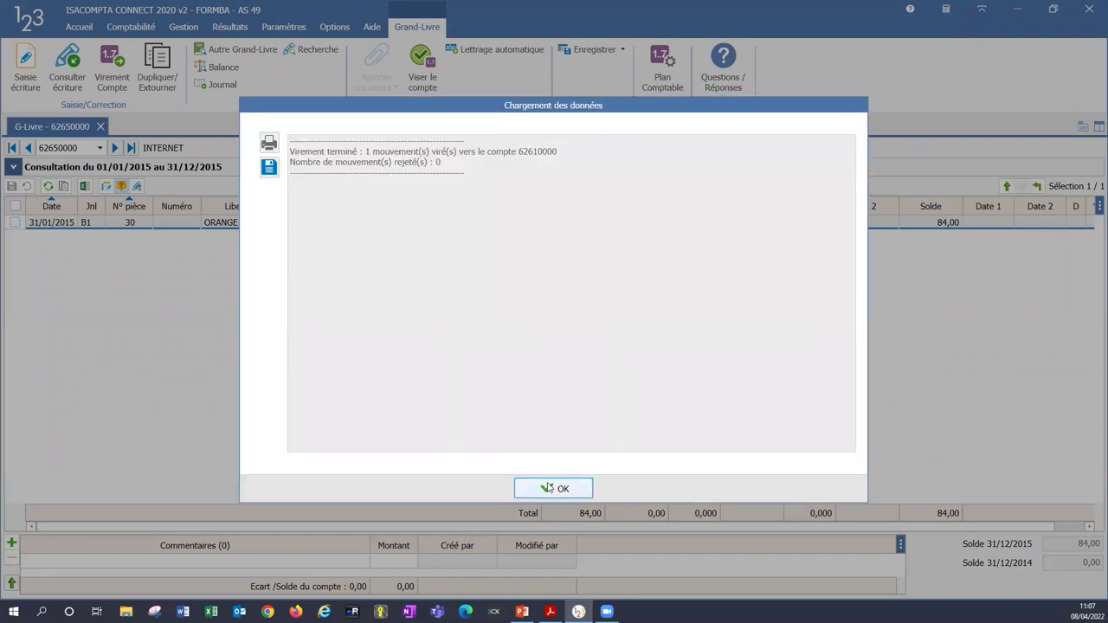
{"action": "left_click", "coordinate": [550, 488]}
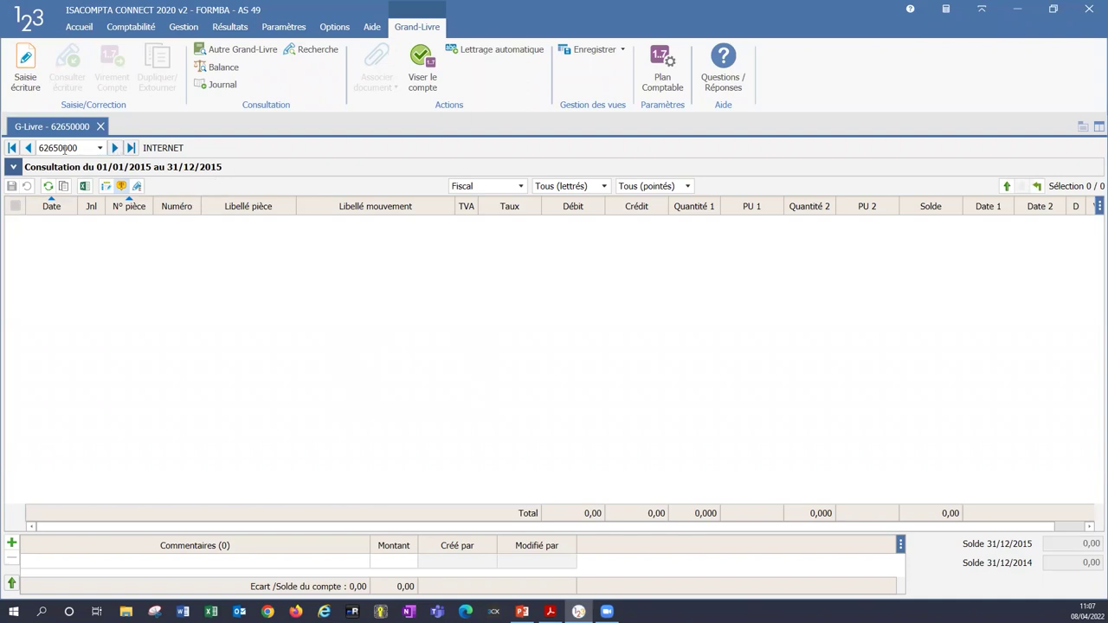
{"action": "left_click", "coordinate": [30, 147]}
{"action": "left_click", "coordinate": [253, 236]}
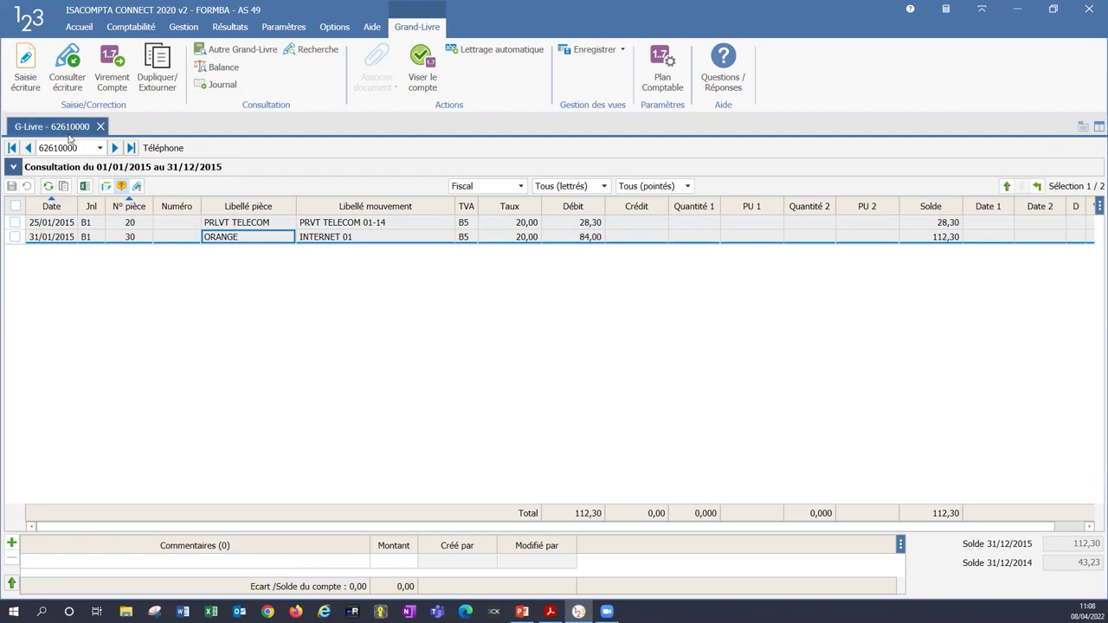
Open a second general ledger for account 40110000 and switch between it and the 62610000 ledger.
{"action": "left_click", "coordinate": [247, 51]}
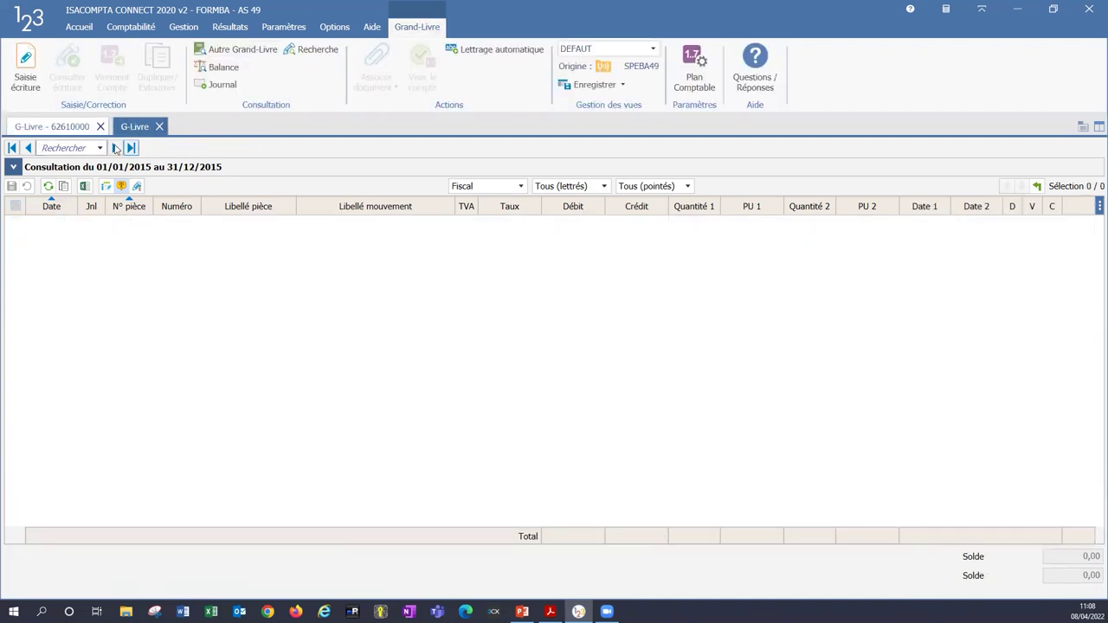
{"action": "type", "text": "40110000"}
{"action": "key", "text": "Return"}
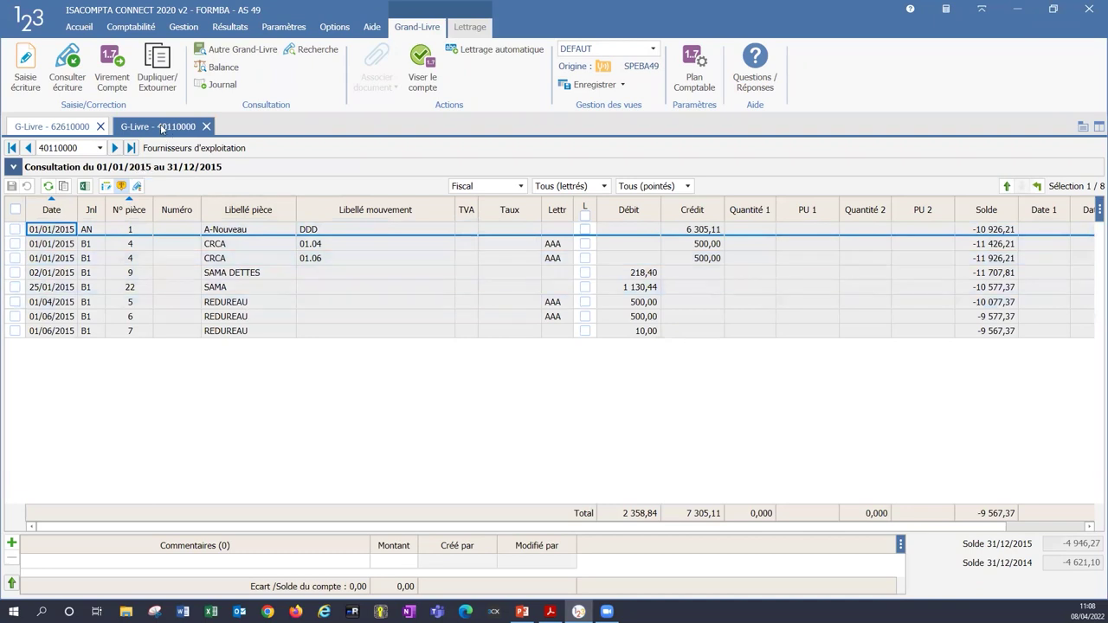
{"action": "left_click", "coordinate": [57, 126]}
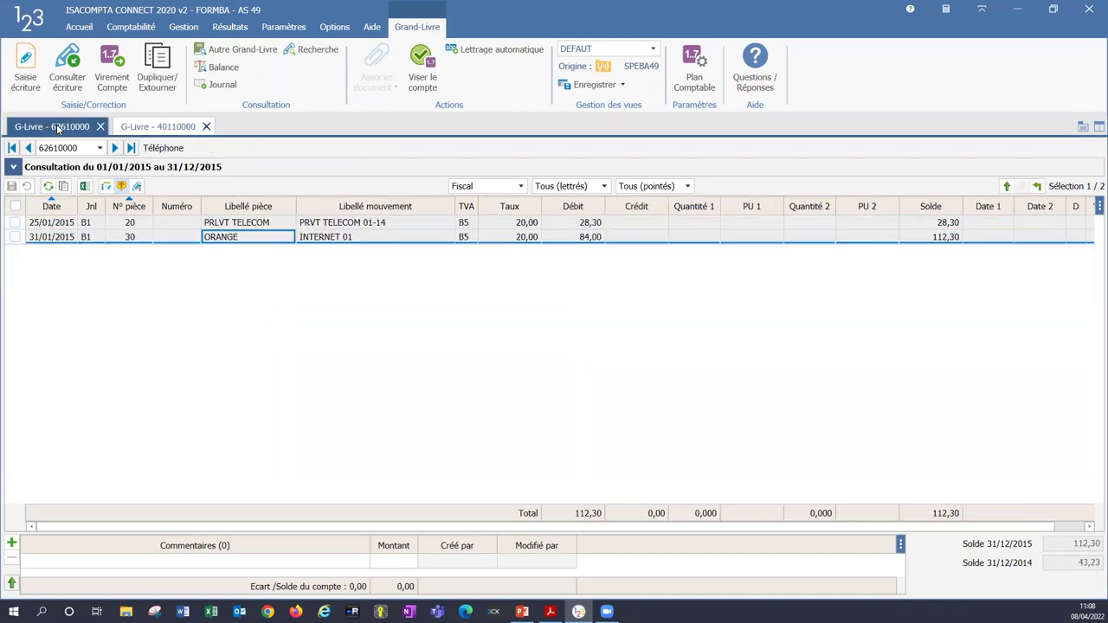
{"action": "left_click", "coordinate": [159, 127]}
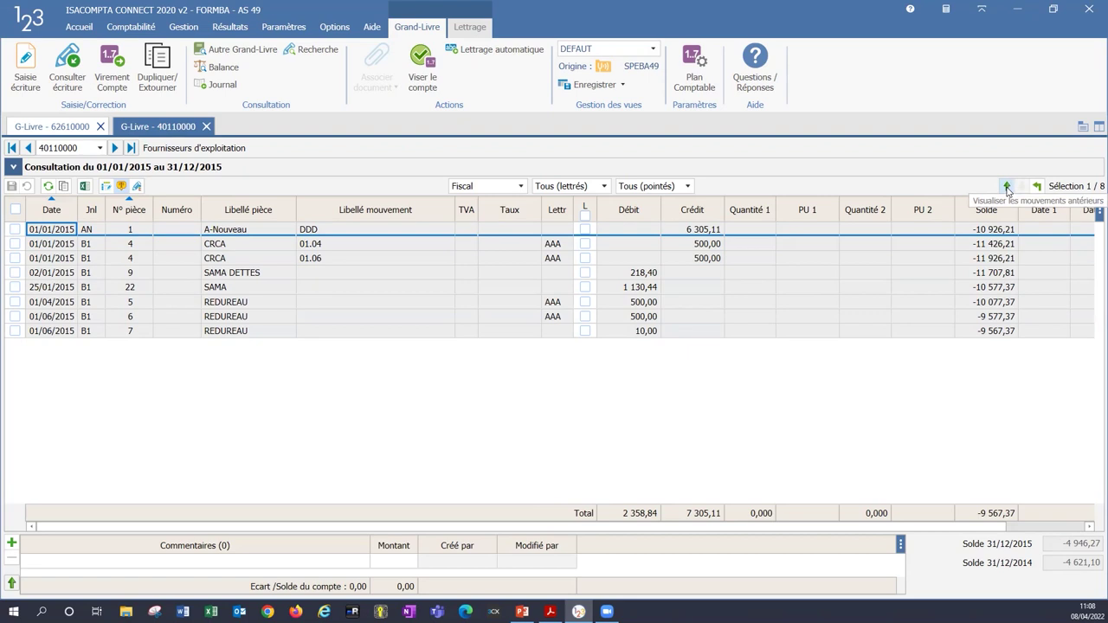
Display the earlier movements of account 40110000 and export the ledger to Excel.
{"action": "left_click", "coordinate": [1006, 187]}
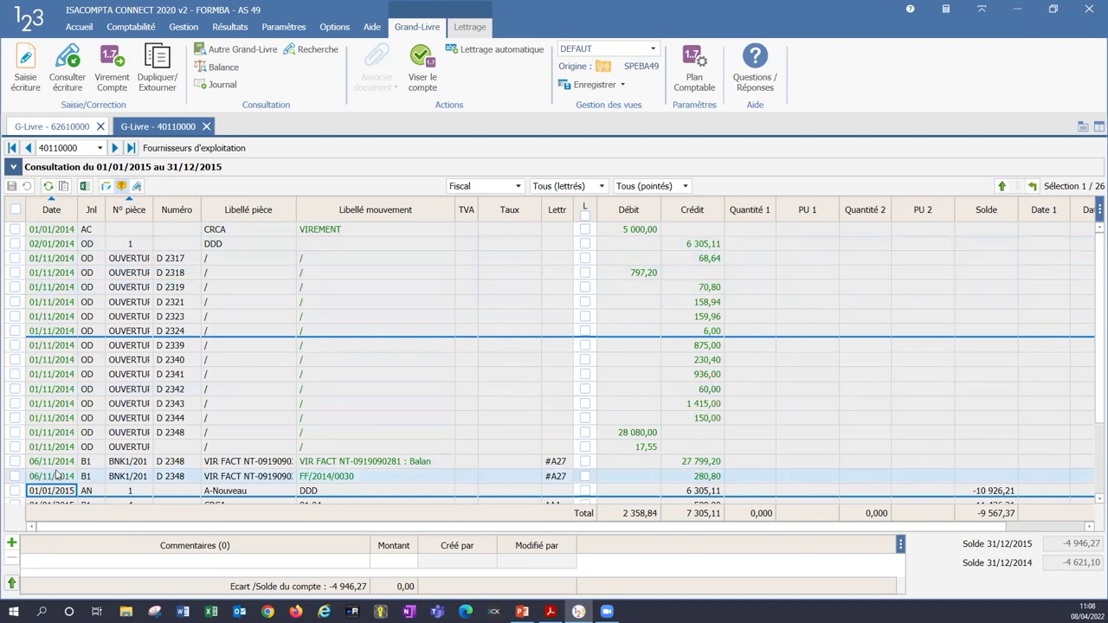
{"action": "scroll", "coordinate": [372, 424], "scroll_direction": "down", "scroll_amount": 3}
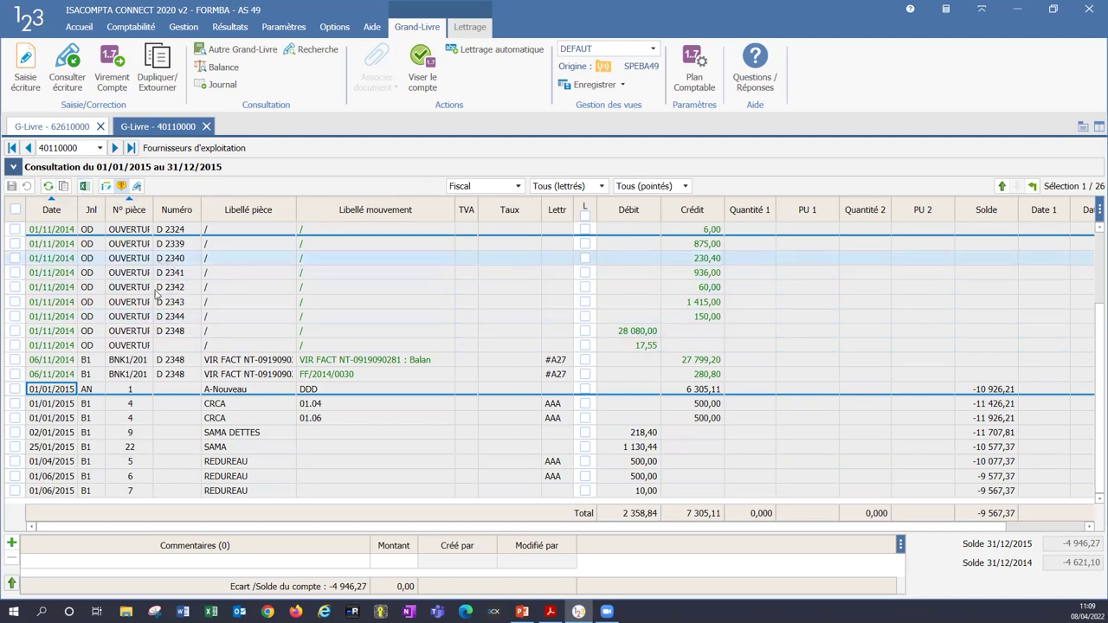
{"action": "left_click", "coordinate": [84, 187]}
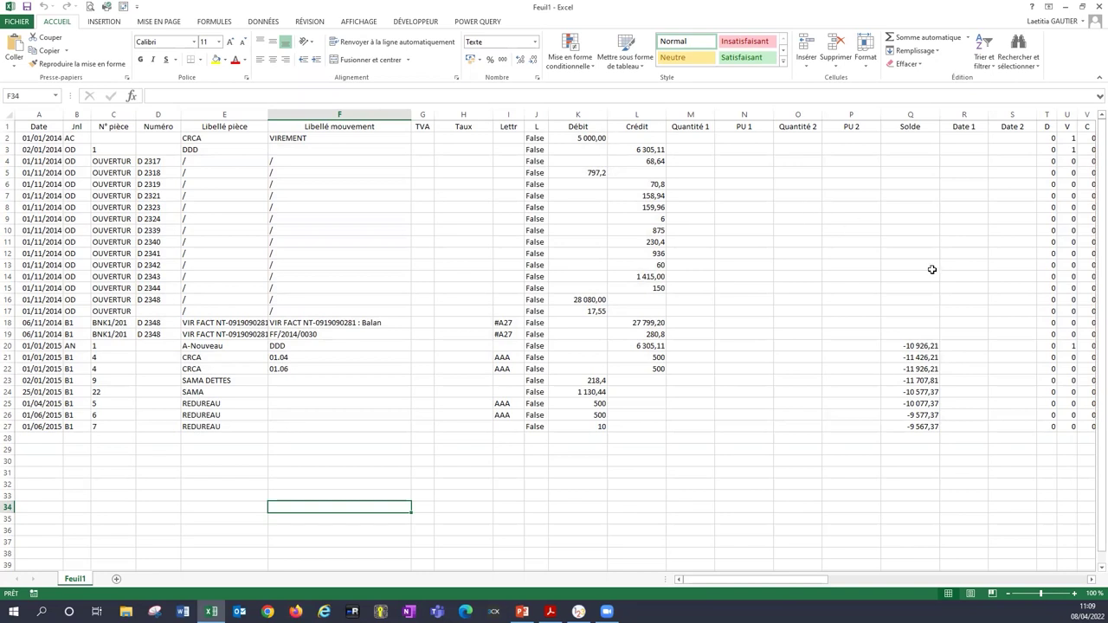
Look through the columns of the exported ledger in Excel and close the workbook without saving.
{"action": "left_click", "coordinate": [221, 184]}
{"action": "key", "text": "Right"}
{"action": "key", "text": "Right"}
{"action": "key", "text": "Right"}
{"action": "key", "text": "Right"}
{"action": "key", "text": "Right"}
{"action": "key", "text": "Right"}
{"action": "key", "text": "Right"}
{"action": "key", "text": "Right"}
{"action": "key", "text": "Right"}
{"action": "key", "text": "Right"}
{"action": "key", "text": "Right"}
{"action": "key", "text": "Right"}
{"action": "key", "text": "Right"}
{"action": "key", "text": "Right"}
{"action": "key", "text": "Right"}
{"action": "key", "text": "Right"}
{"action": "key", "text": "Right"}
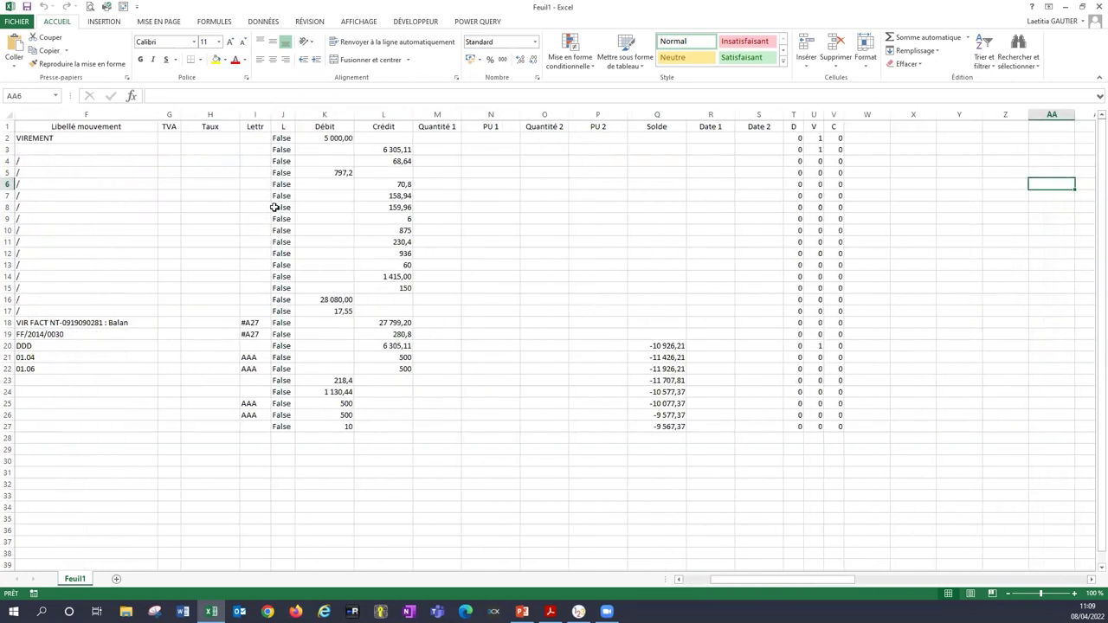
{"action": "key", "text": "Left"}
{"action": "key", "text": "Left"}
{"action": "key", "text": "Left"}
{"action": "key", "text": "Left"}
{"action": "key", "text": "Left"}
{"action": "key", "text": "Left"}
{"action": "key", "text": "Left"}
{"action": "key", "text": "Left"}
{"action": "key", "text": "Left"}
{"action": "key", "text": "Left"}
{"action": "key", "text": "Right"}
{"action": "key", "text": "Right"}
{"action": "key", "text": "Right"}
{"action": "key", "text": "Right"}
{"action": "key", "text": "Right"}
{"action": "key", "text": "alt+F4"}
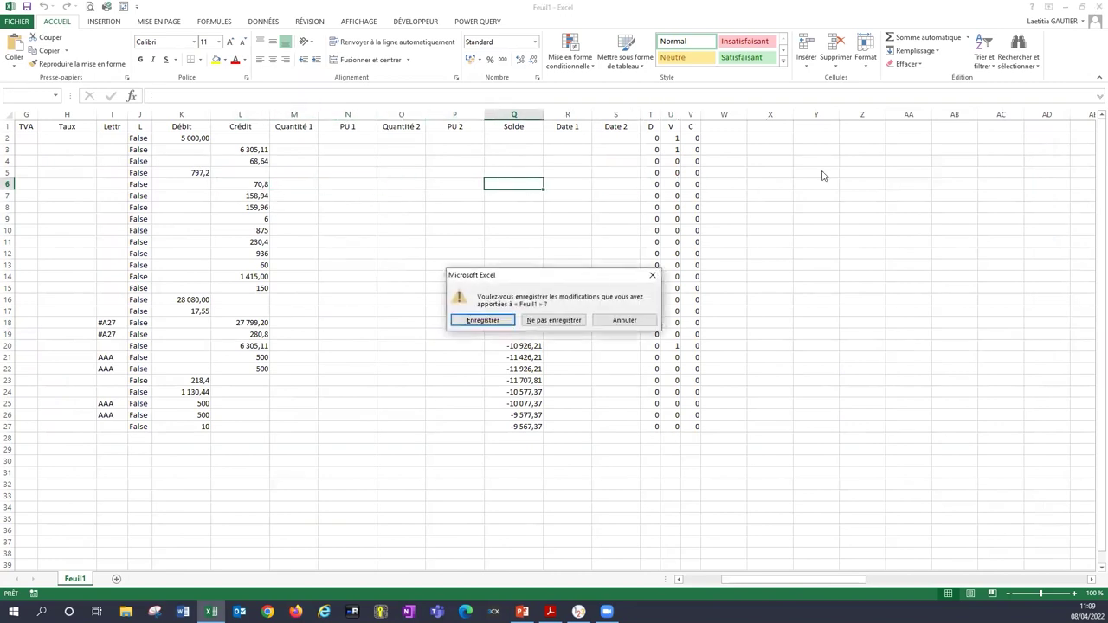
{"action": "left_click", "coordinate": [548, 325]}
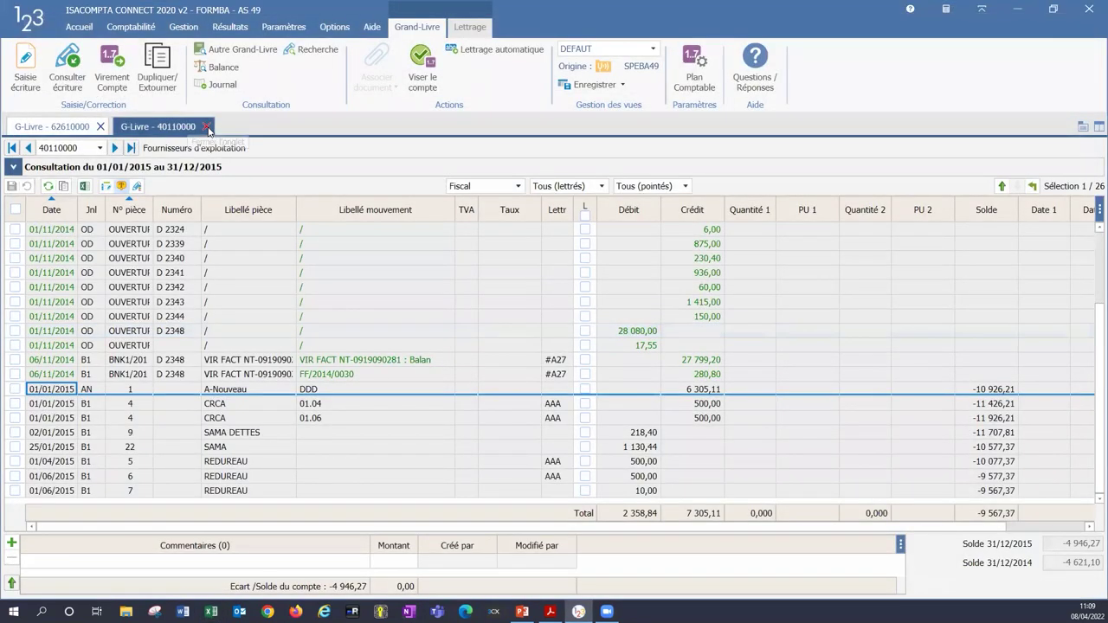
Close the general ledgers of accounts 40110000 and 62610000.
{"action": "left_click", "coordinate": [208, 128]}
{"action": "left_click", "coordinate": [98, 126]}
{"action": "left_click", "coordinate": [98, 126]}
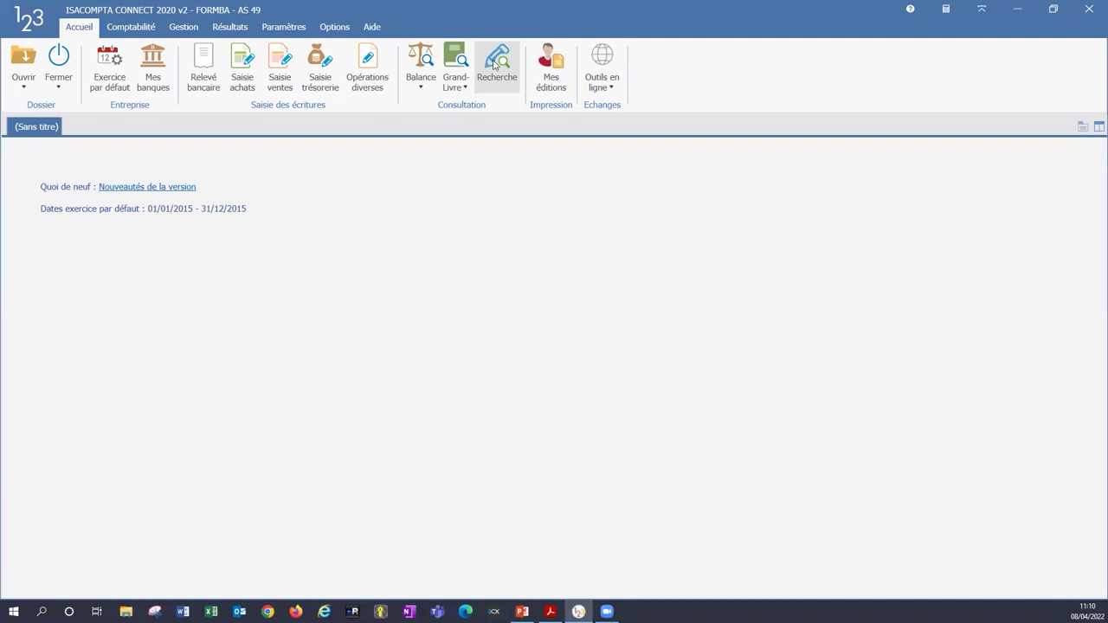
Open the entry search and look over its general, label and entry characteristics criteria.
{"action": "left_click", "coordinate": [503, 69]}
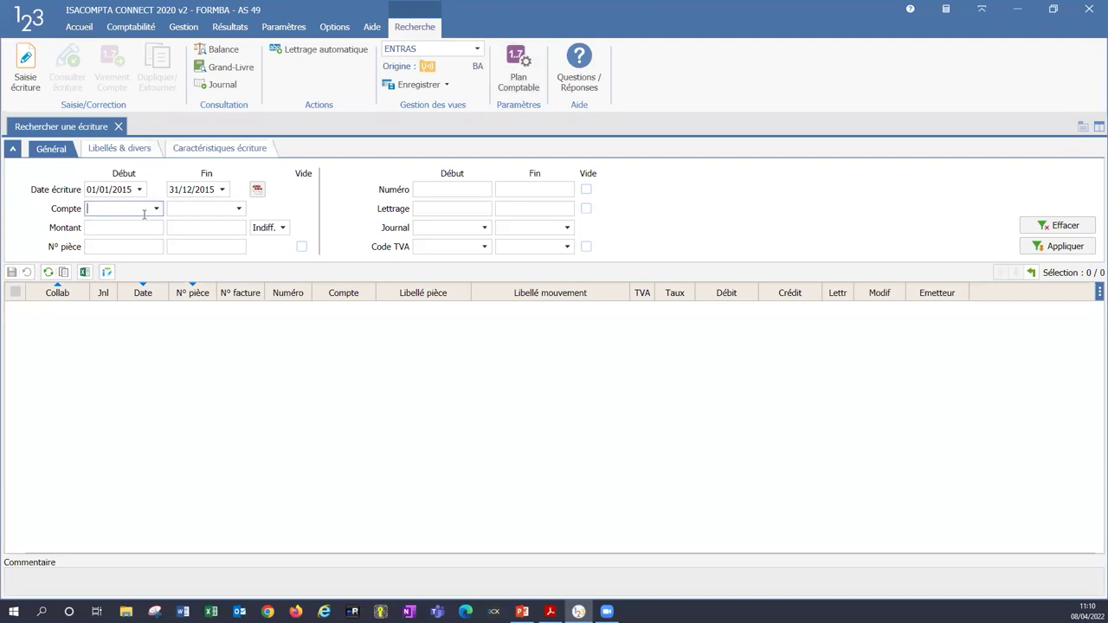
{"action": "left_click", "coordinate": [103, 153]}
{"action": "left_click", "coordinate": [190, 152]}
{"action": "left_click", "coordinate": [128, 150]}
{"action": "left_click", "coordinate": [45, 151]}
Set the search amount range from 100 to 100 and the period to fiscal year 2015.
{"action": "left_click", "coordinate": [101, 226]}
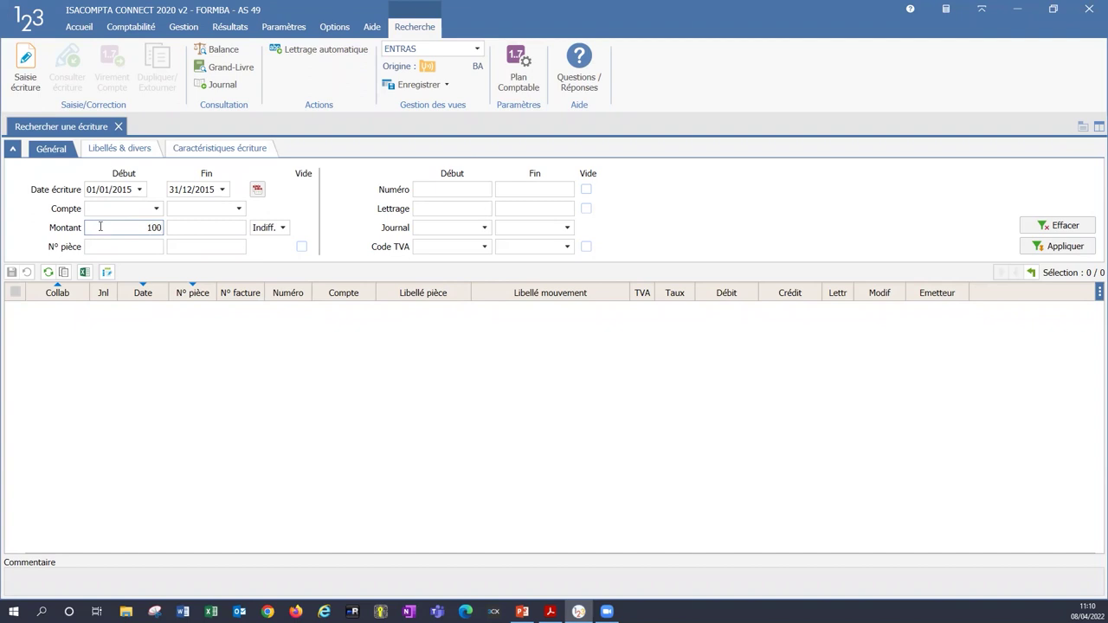
{"action": "key", "text": "Tab"}
{"action": "type", "text": "100"}
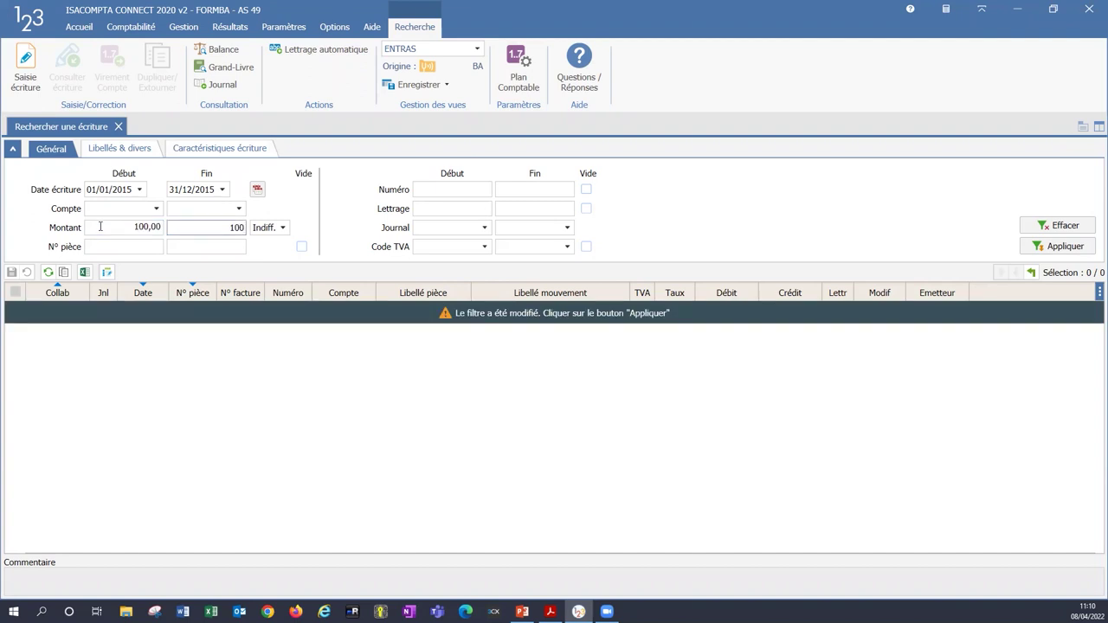
{"action": "double_click", "coordinate": [137, 187]}
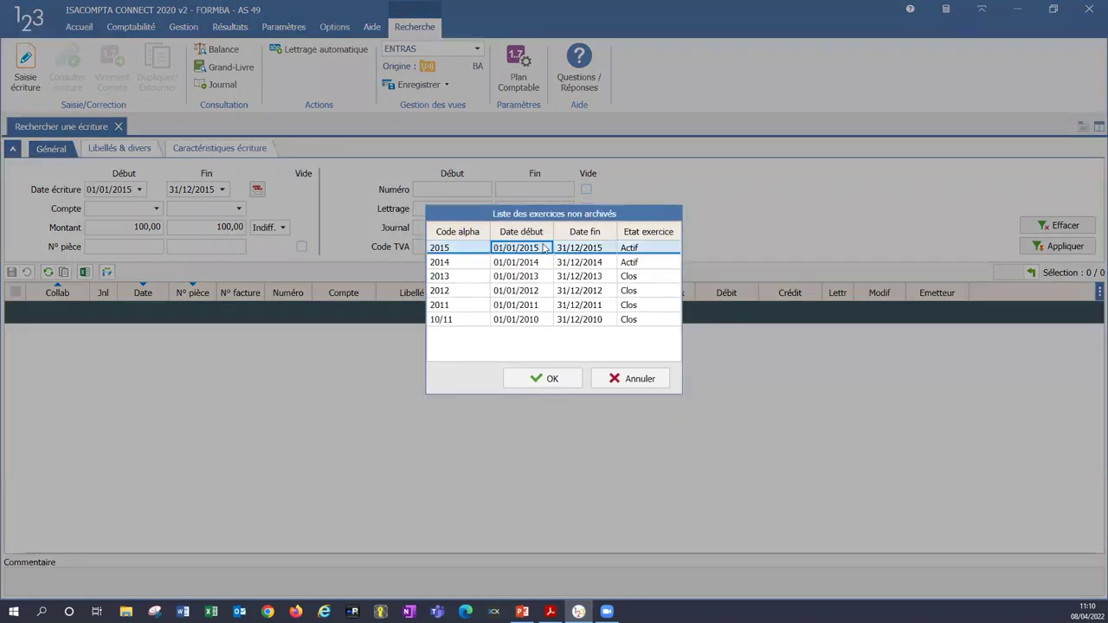
{"action": "double_click", "coordinate": [543, 248]}
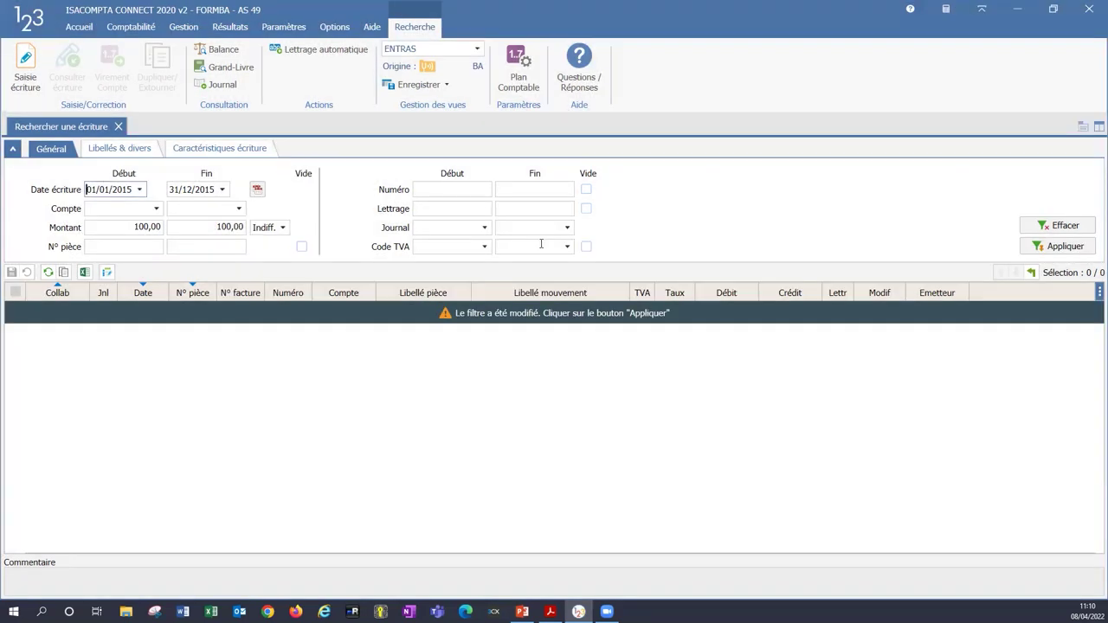
Check the document label and movement label criteria, and run the search for entries of amount 100.
{"action": "left_click", "coordinate": [133, 149]}
{"action": "left_click", "coordinate": [126, 197]}
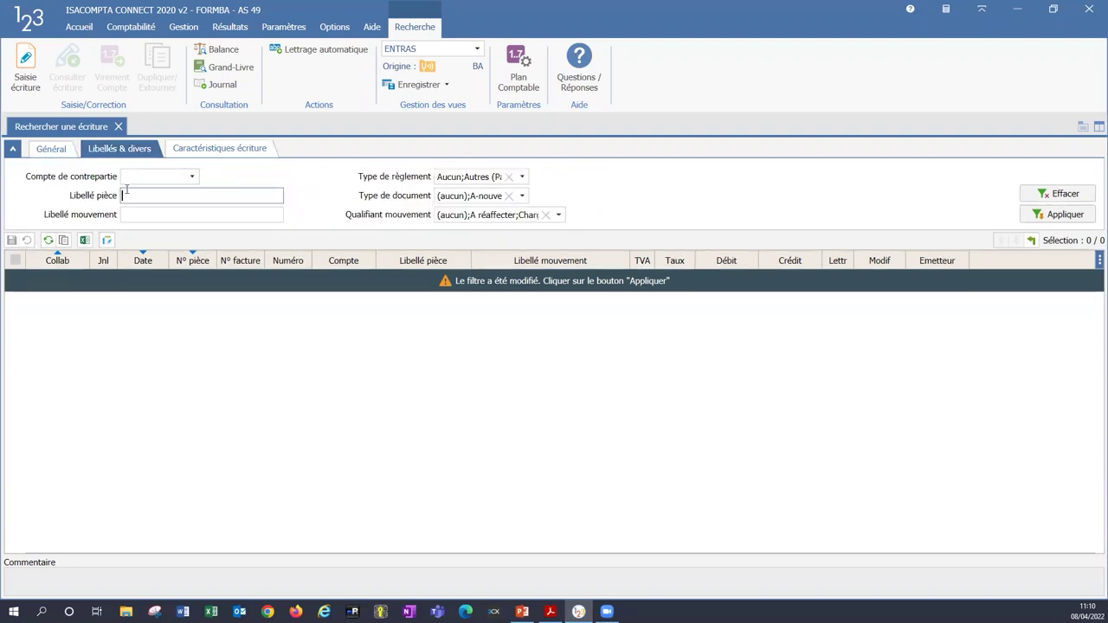
{"action": "left_click", "coordinate": [131, 216]}
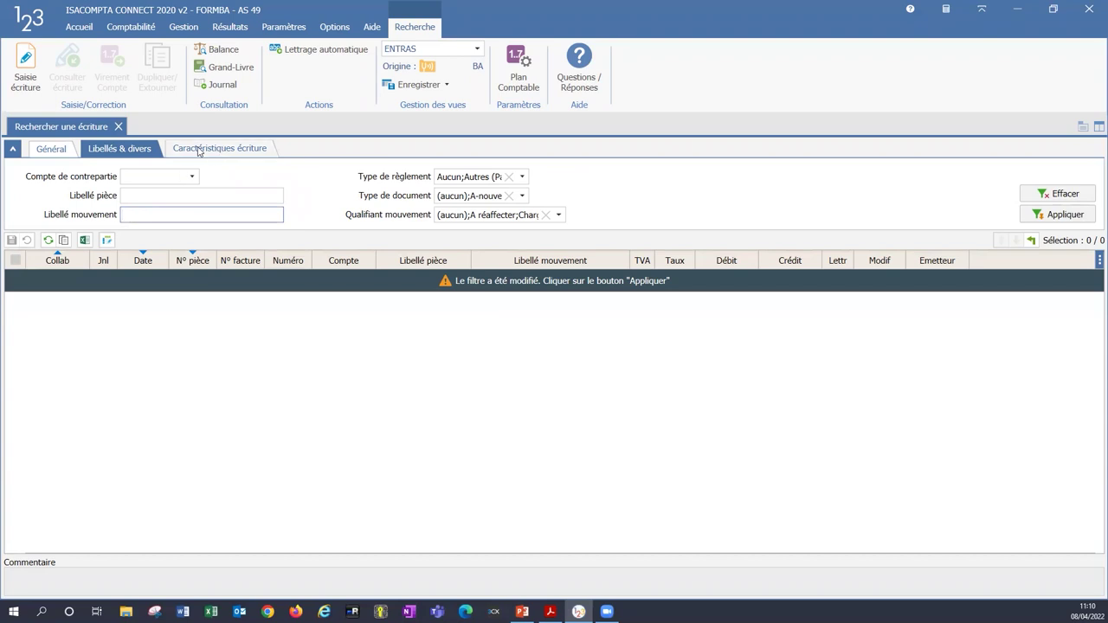
{"action": "left_click", "coordinate": [51, 149]}
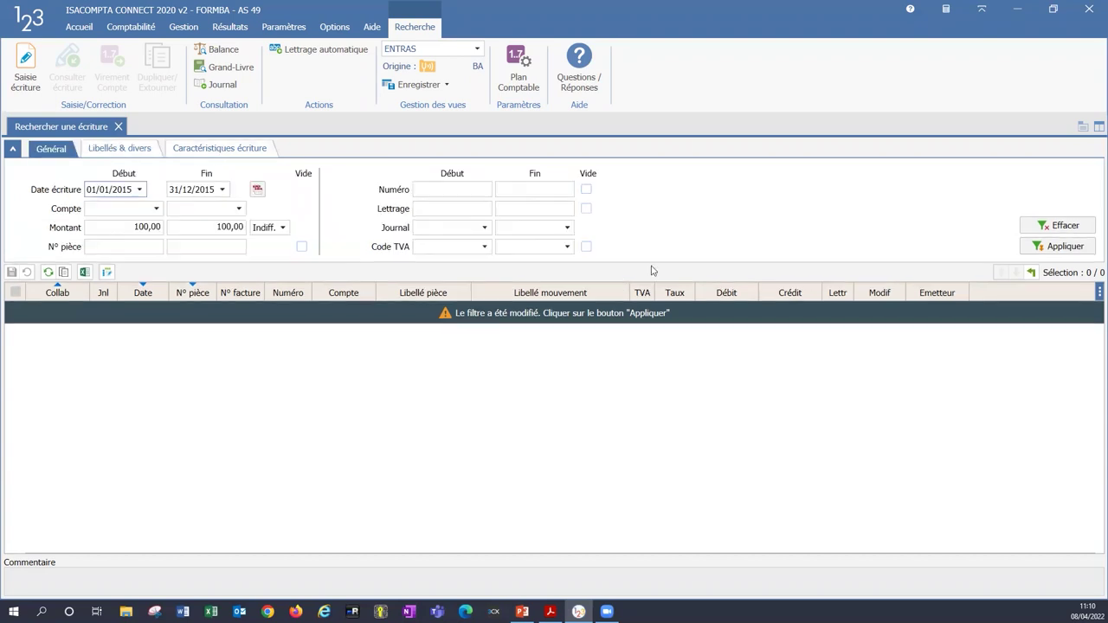
{"action": "left_click", "coordinate": [1057, 246]}
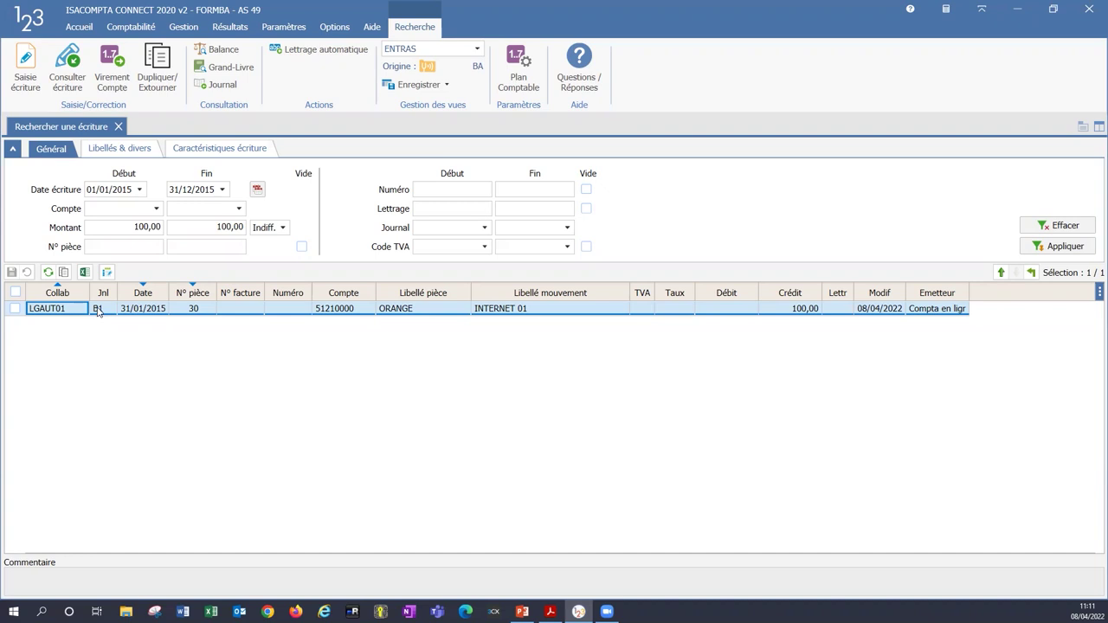
Consult the details of the ORANGE entry found, and close it and the search without modifying anything.
{"action": "double_click", "coordinate": [184, 309]}
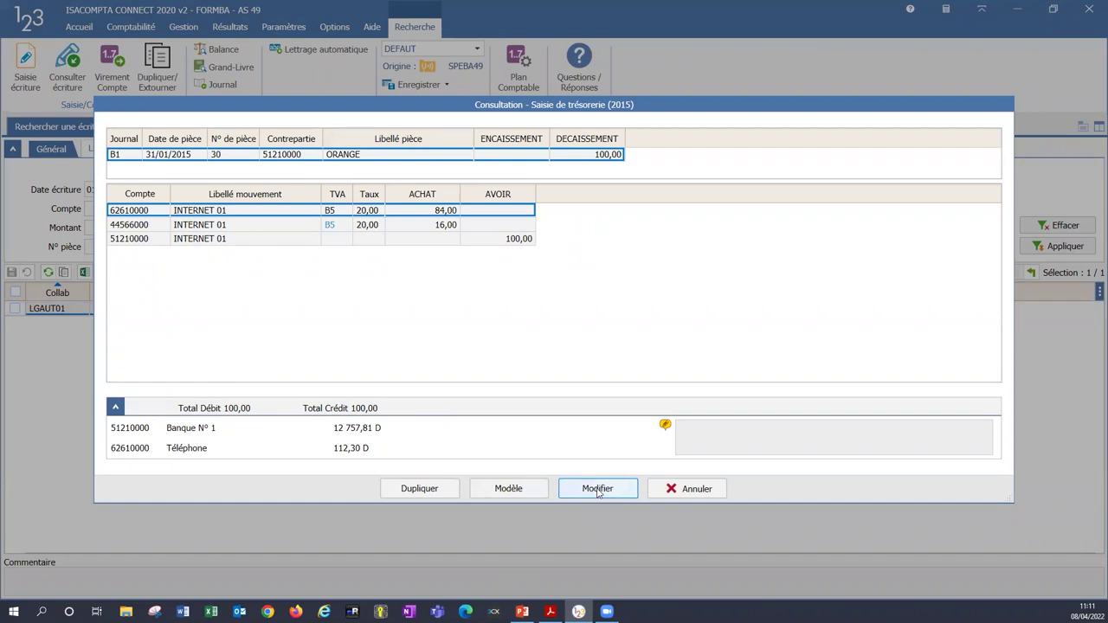
{"action": "left_click", "coordinate": [705, 497]}
{"action": "key", "text": "Escape"}
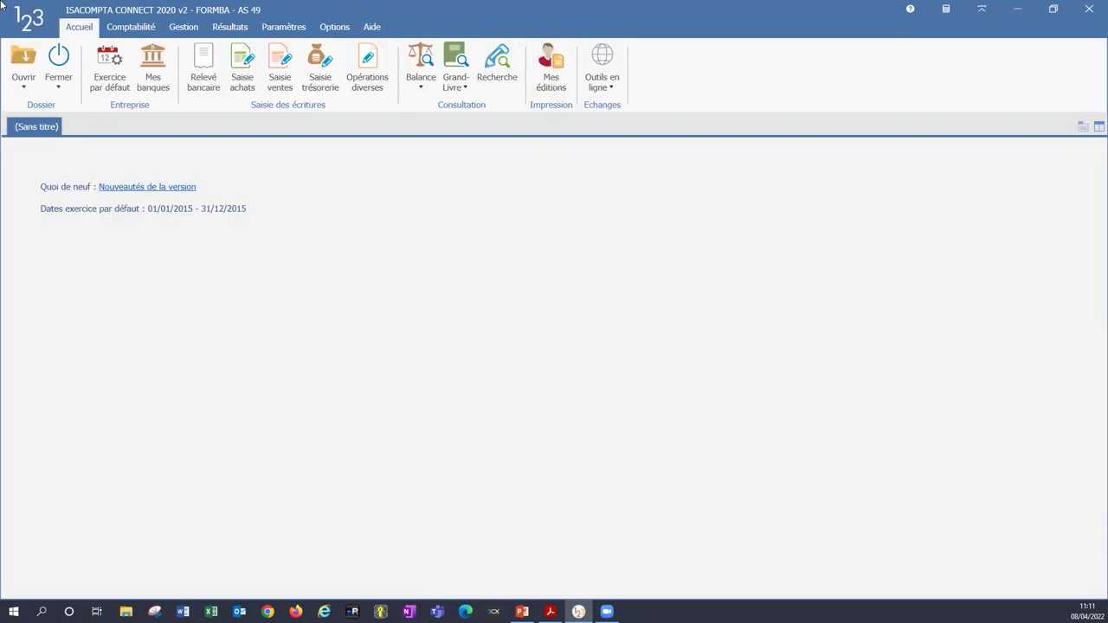
Open the accounting reports and select the Grand-Livre report.
{"action": "left_click", "coordinate": [554, 62]}
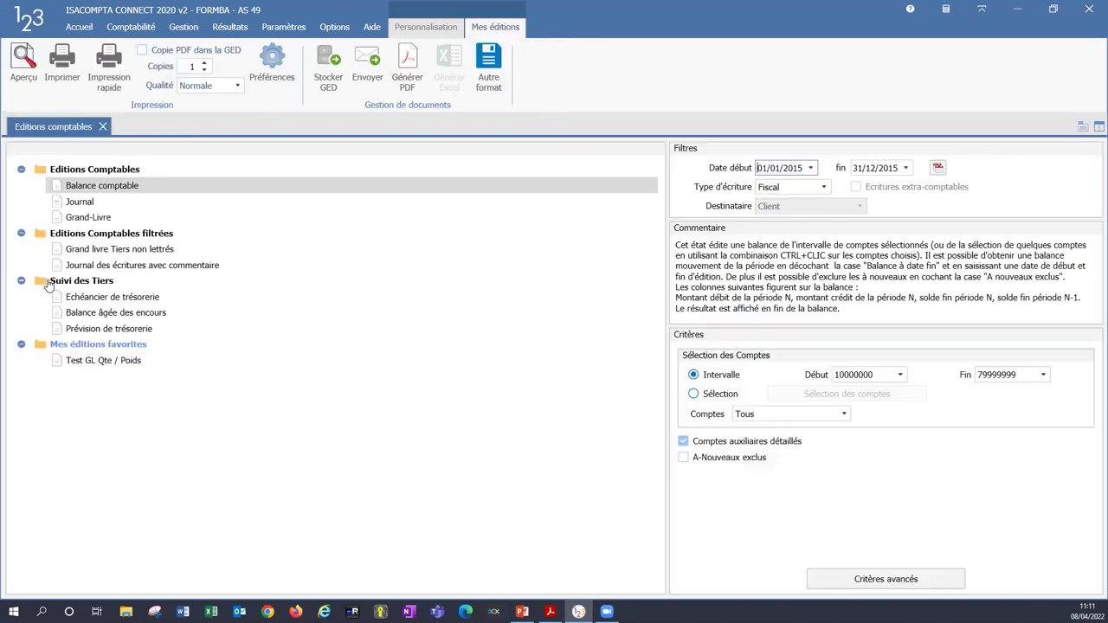
{"action": "left_click", "coordinate": [136, 185]}
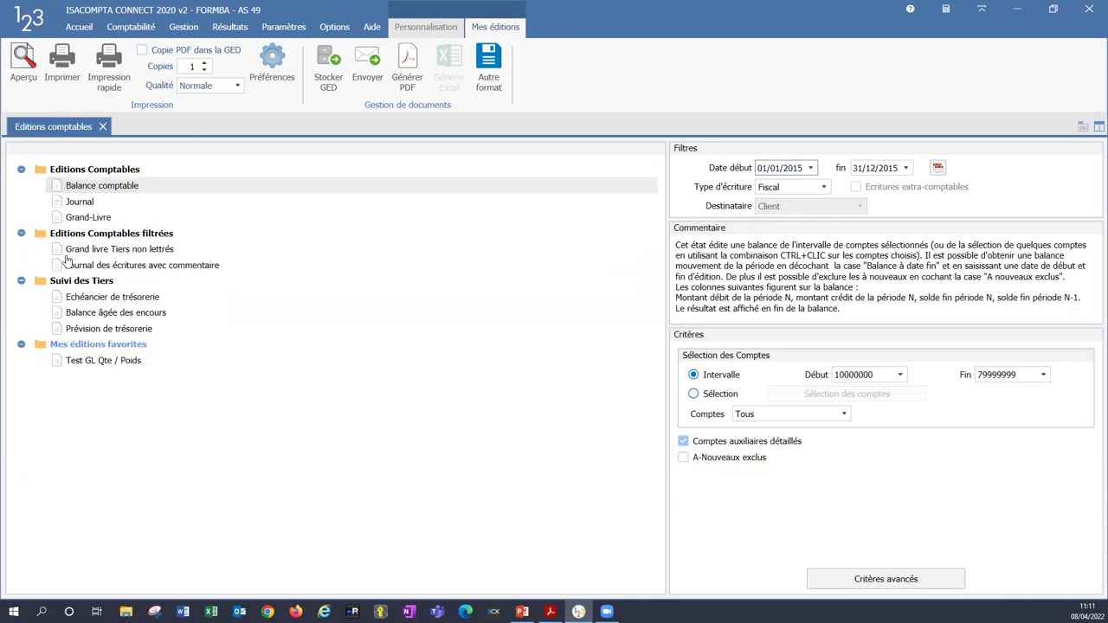
{"action": "left_click", "coordinate": [97, 222]}
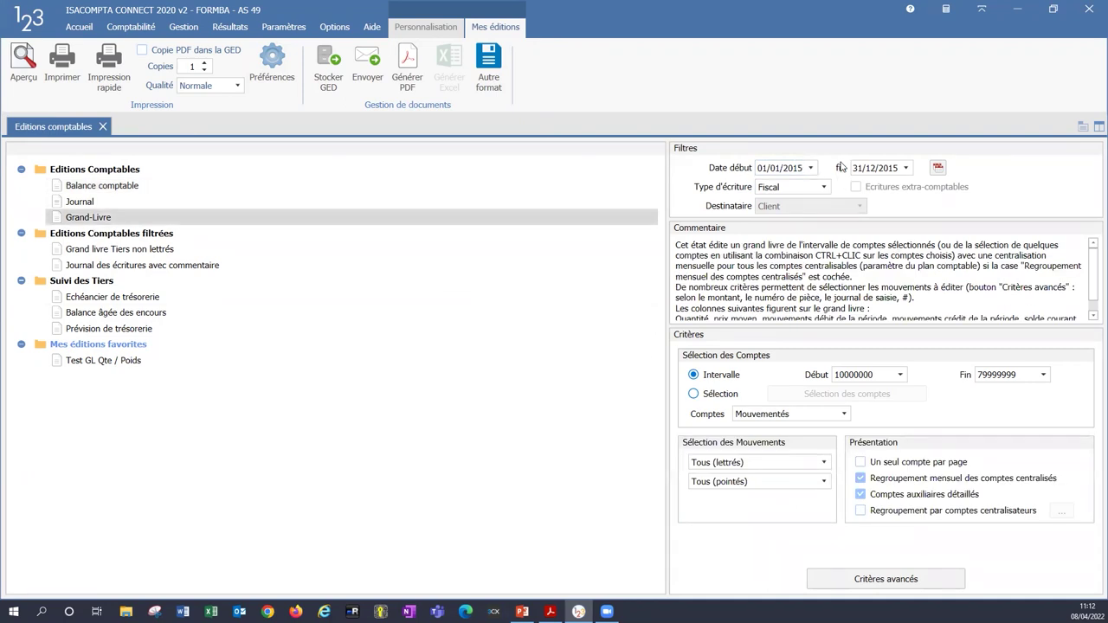
Check the list of fiscal years without changing it, and preview the Grand-Livre for 01/01/2015 to 31/12/2015.
{"action": "left_click", "coordinate": [906, 169]}
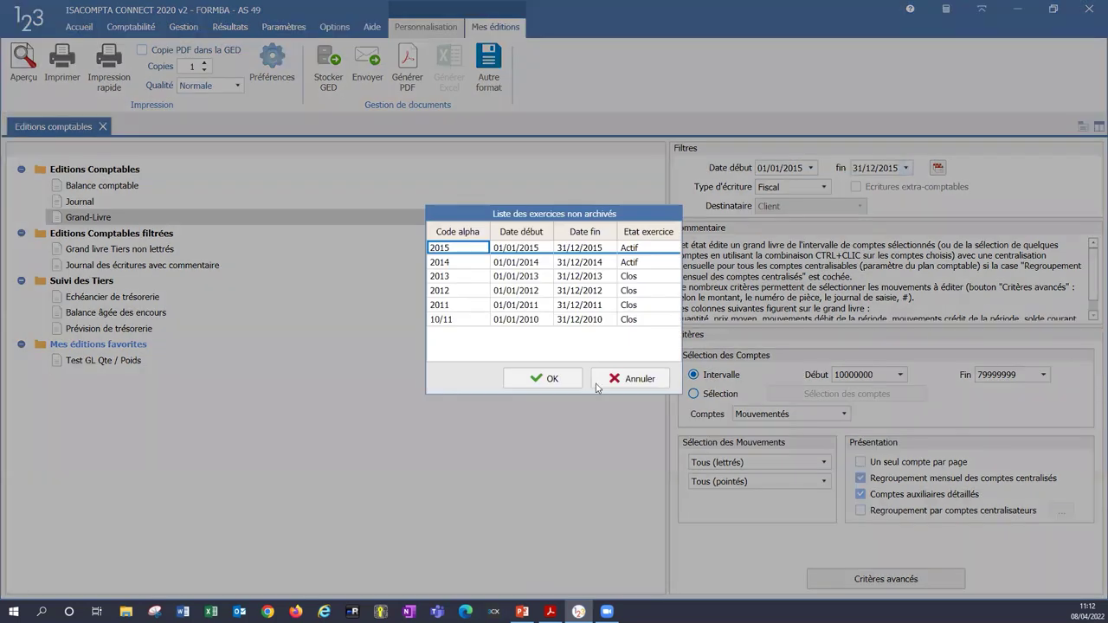
{"action": "left_click", "coordinate": [610, 383]}
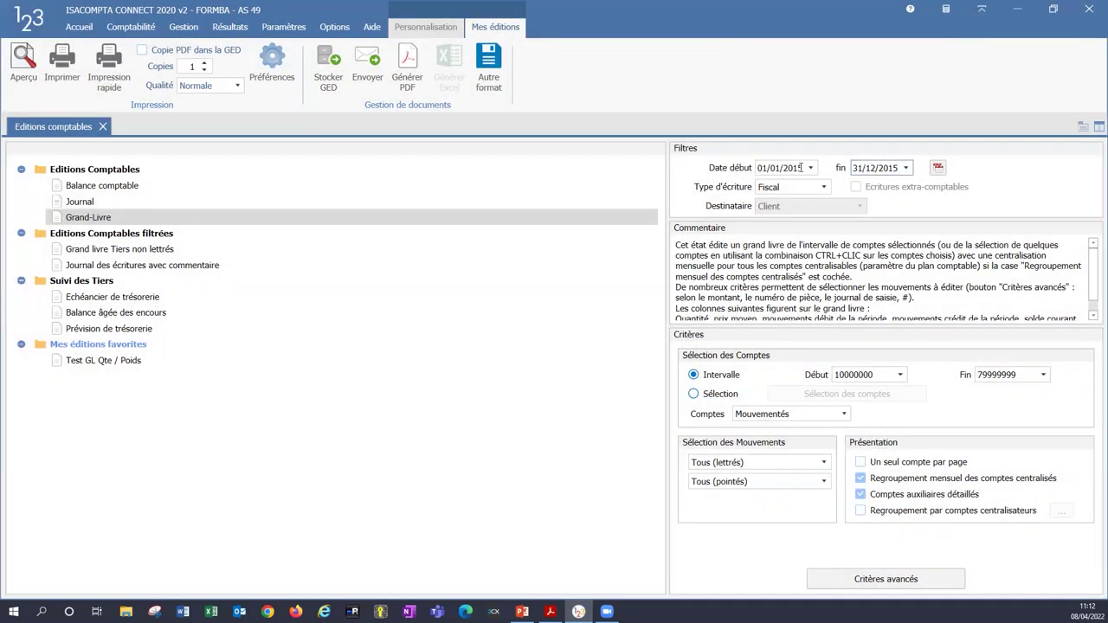
{"action": "left_click_drag", "start_coordinate": [803, 168], "coordinate": [761, 165]}
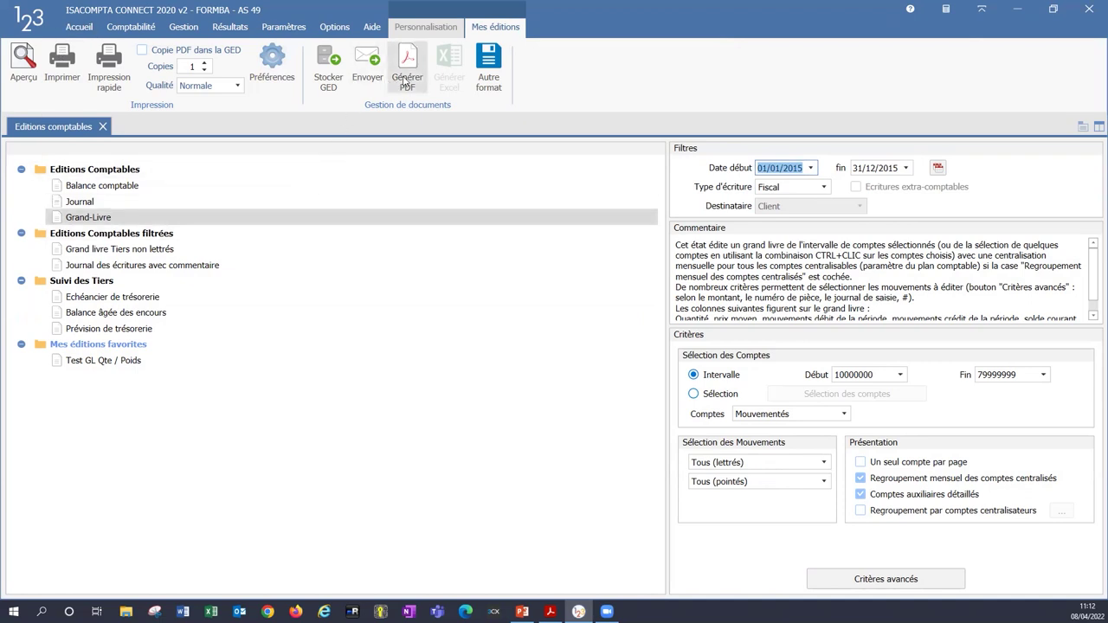
{"action": "left_click", "coordinate": [24, 69]}
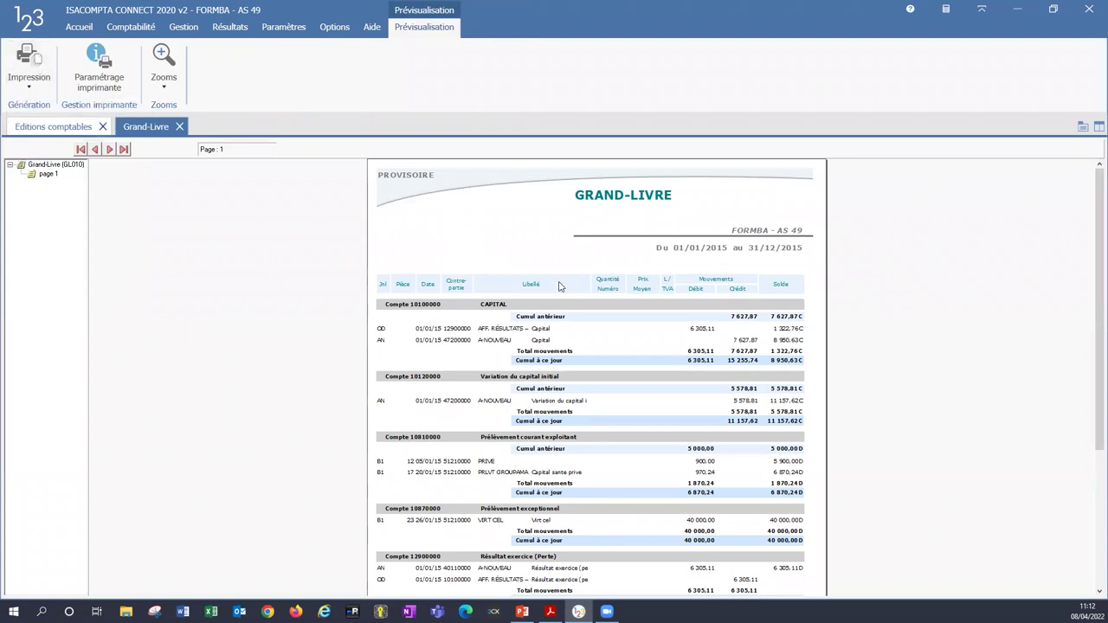
Review the Grand-Livre preview through page 3, check the print options for current or all pages, and close the preview.
{"action": "scroll", "coordinate": [558, 286], "scroll_direction": "down", "scroll_amount": 3}
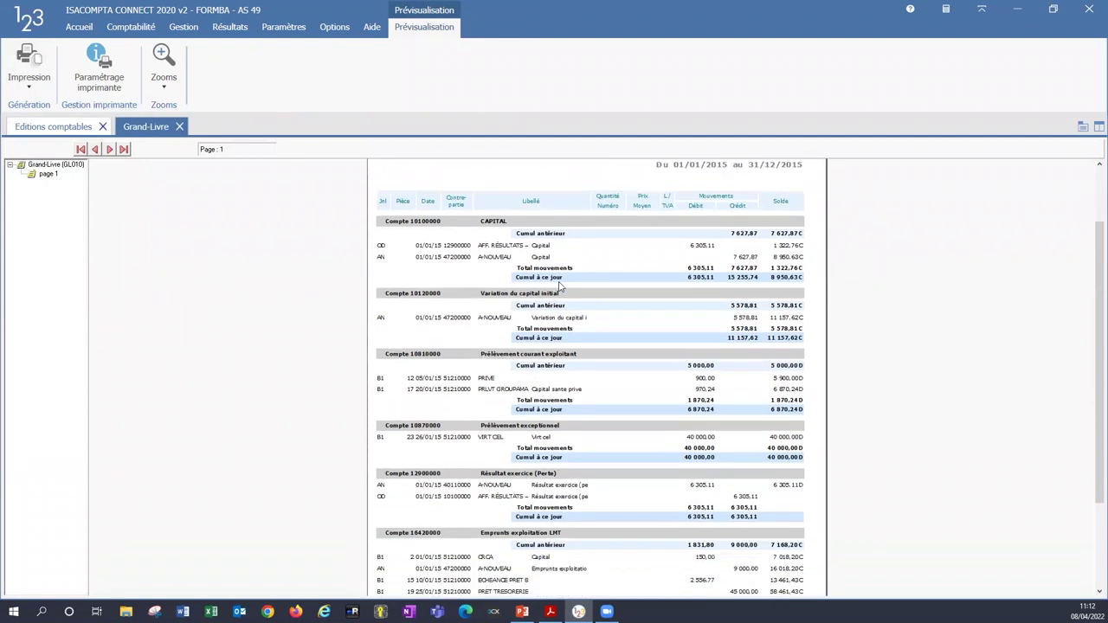
{"action": "scroll", "coordinate": [559, 286], "scroll_direction": "down", "scroll_amount": 3}
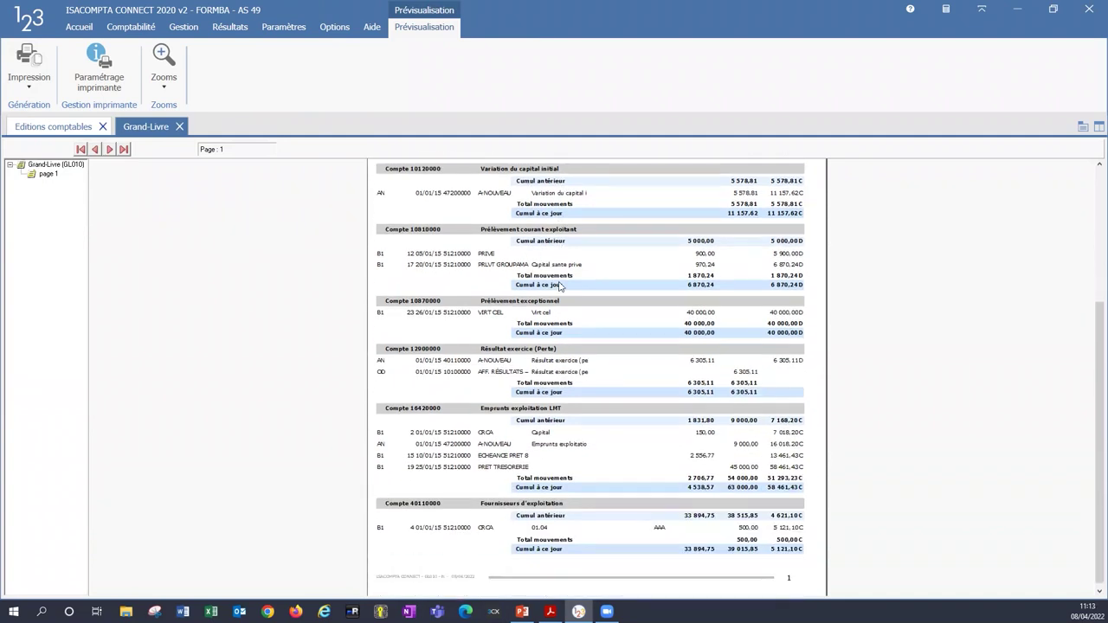
{"action": "left_click", "coordinate": [111, 150]}
{"action": "left_click", "coordinate": [110, 150]}
{"action": "left_click", "coordinate": [22, 84]}
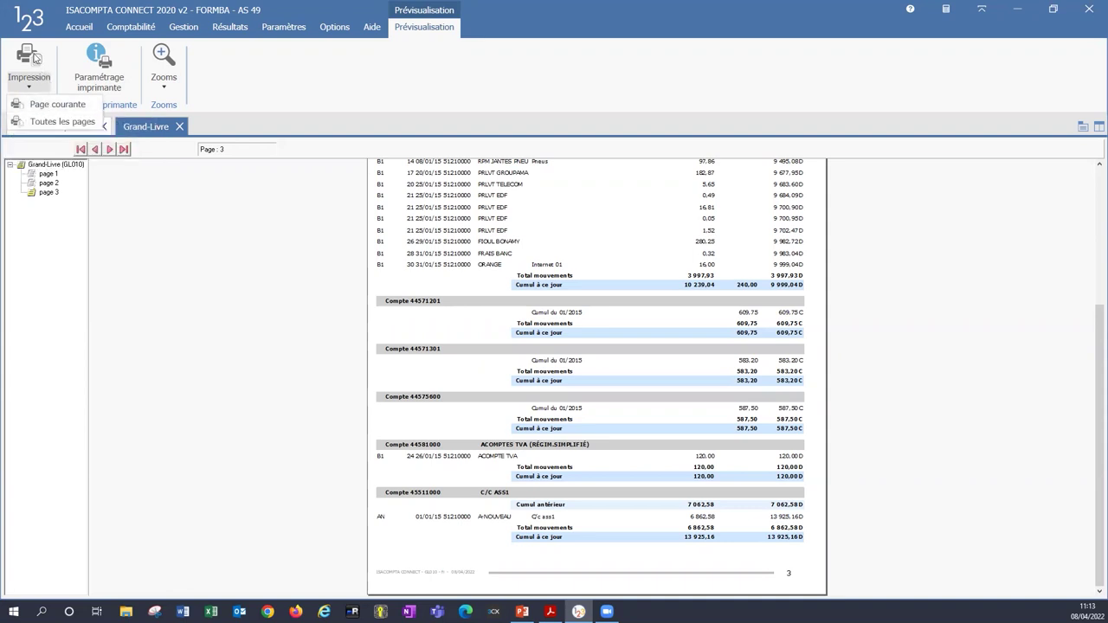
{"action": "left_click", "coordinate": [180, 128]}
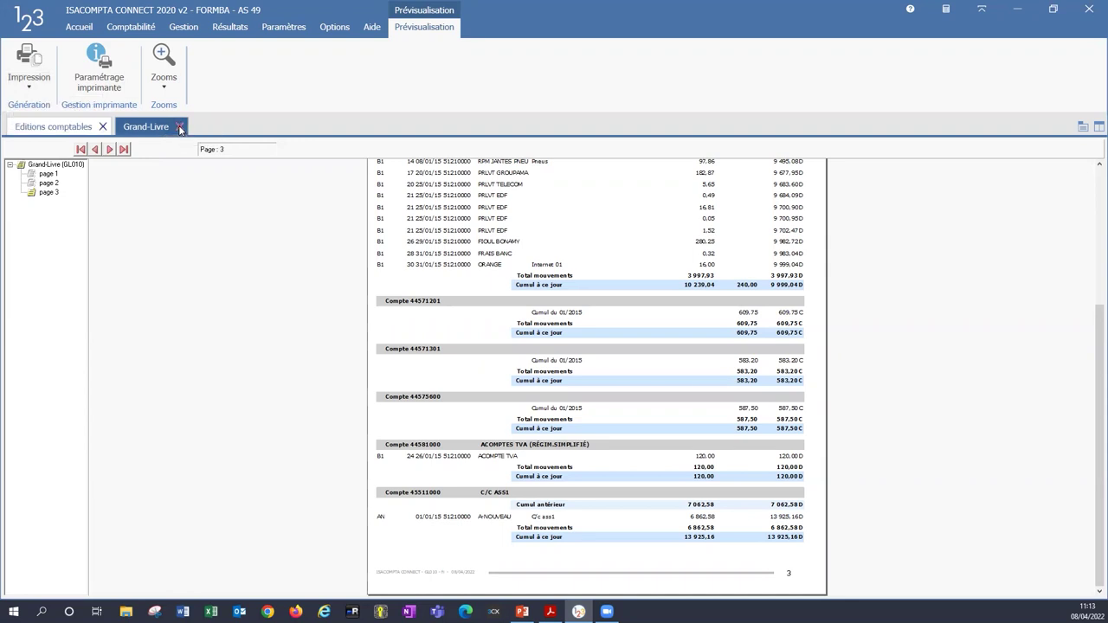
{"action": "left_click", "coordinate": [180, 129]}
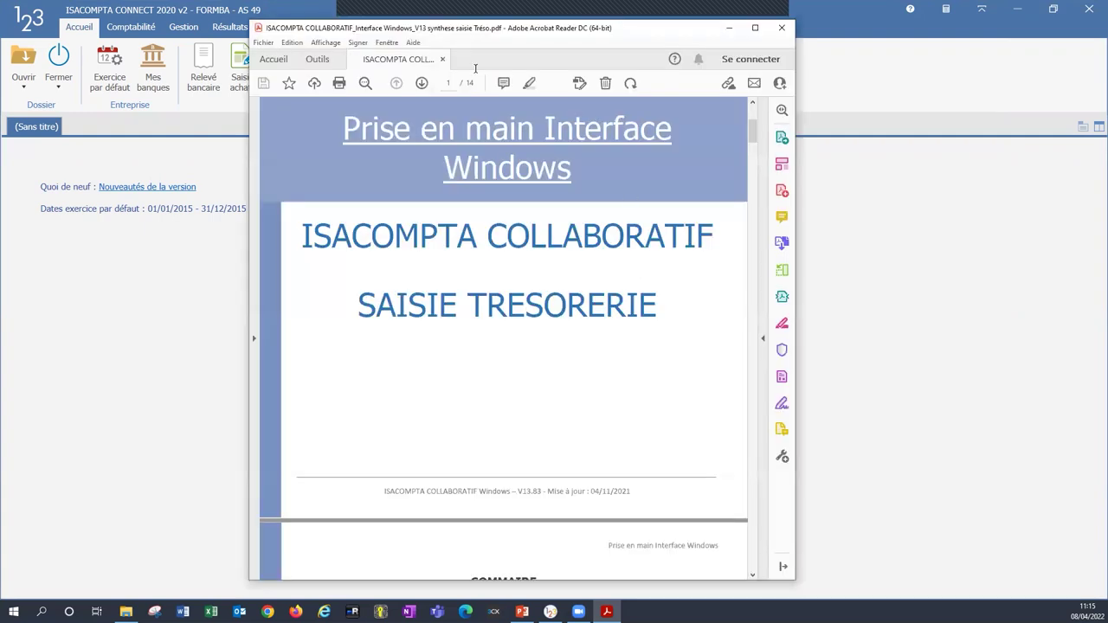
Maximize the ISACOMPTA COLLABORATIF treasury entry PDF guide and consult its table of contents on page 2.
{"action": "left_click", "coordinate": [755, 27]}
{"action": "scroll", "coordinate": [548, 271], "scroll_direction": "down", "scroll_amount": 3}
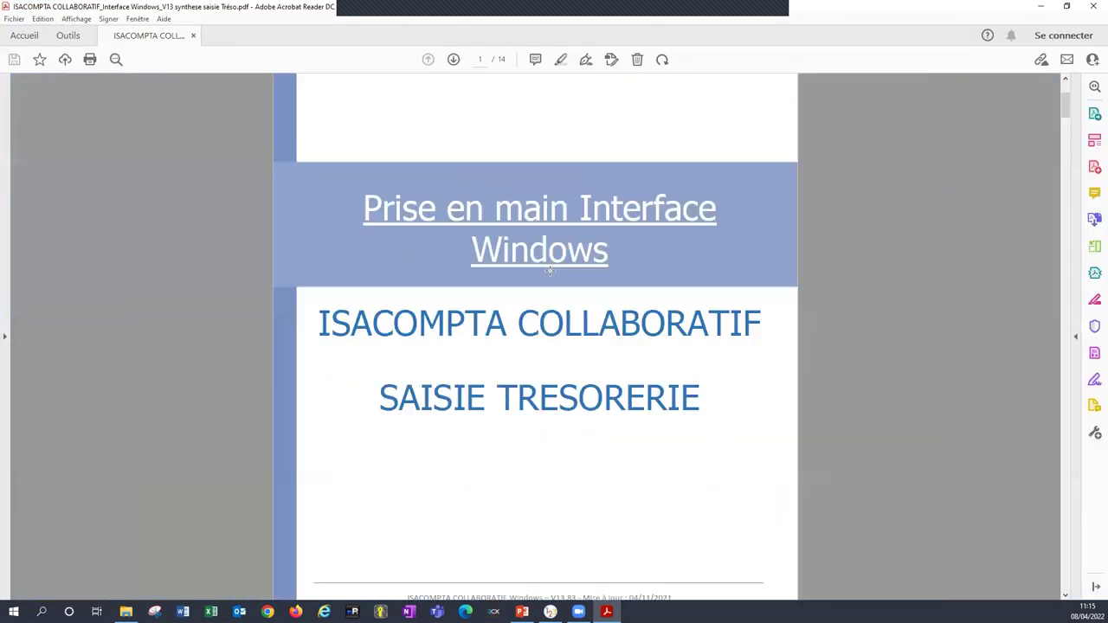
{"action": "scroll", "coordinate": [546, 273], "scroll_direction": "down", "scroll_amount": 3}
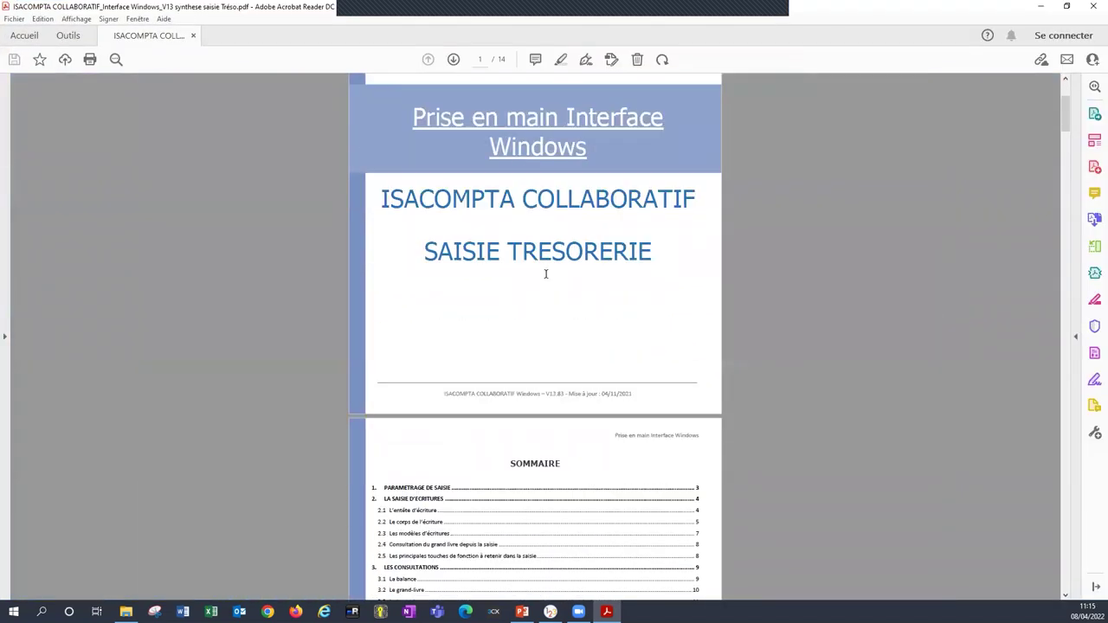
{"action": "scroll", "coordinate": [546, 274], "scroll_direction": "down", "scroll_amount": 5}
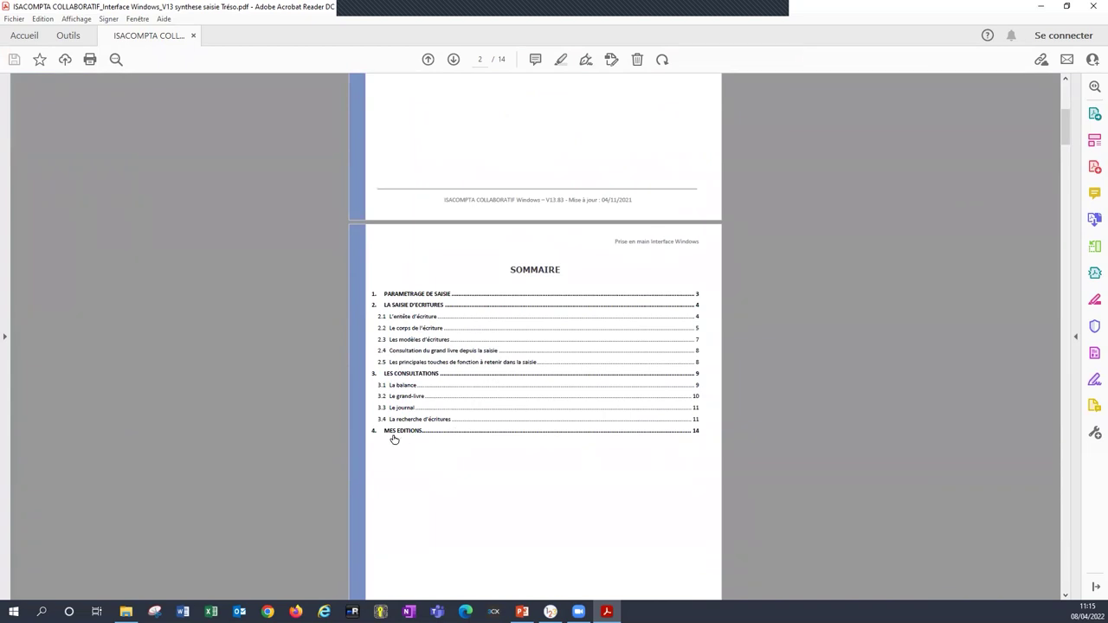
Go to the LES CONSULTATIONS chapter from the table of contents and look through its balance, grand-livre, journal and entry search sections.
{"action": "left_click", "coordinate": [407, 378]}
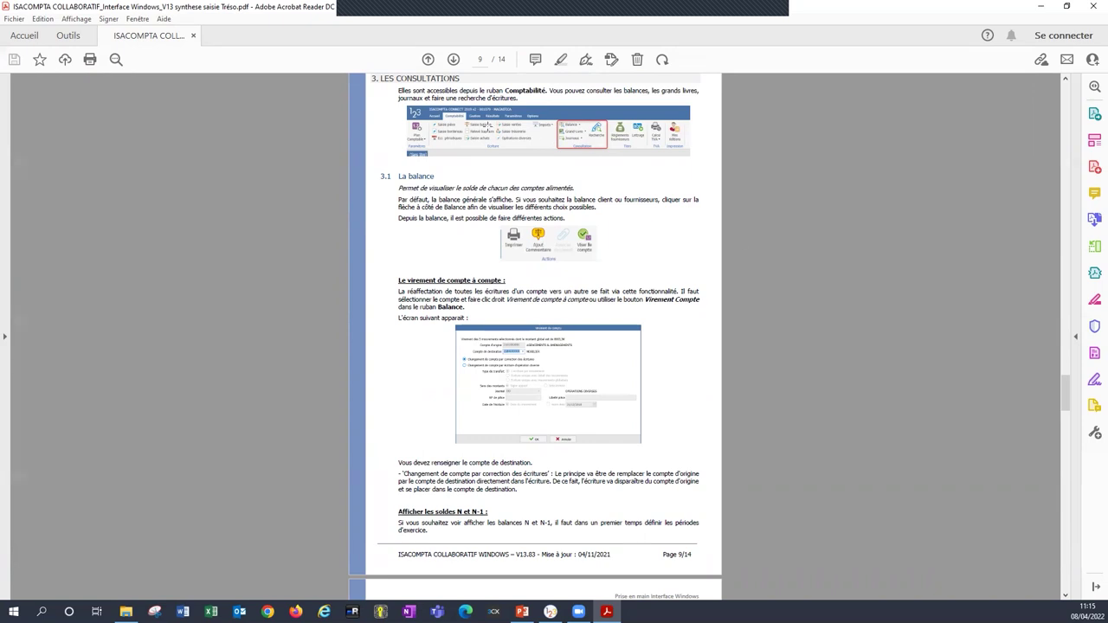
{"action": "scroll", "coordinate": [524, 458], "scroll_direction": "down", "scroll_amount": 15}
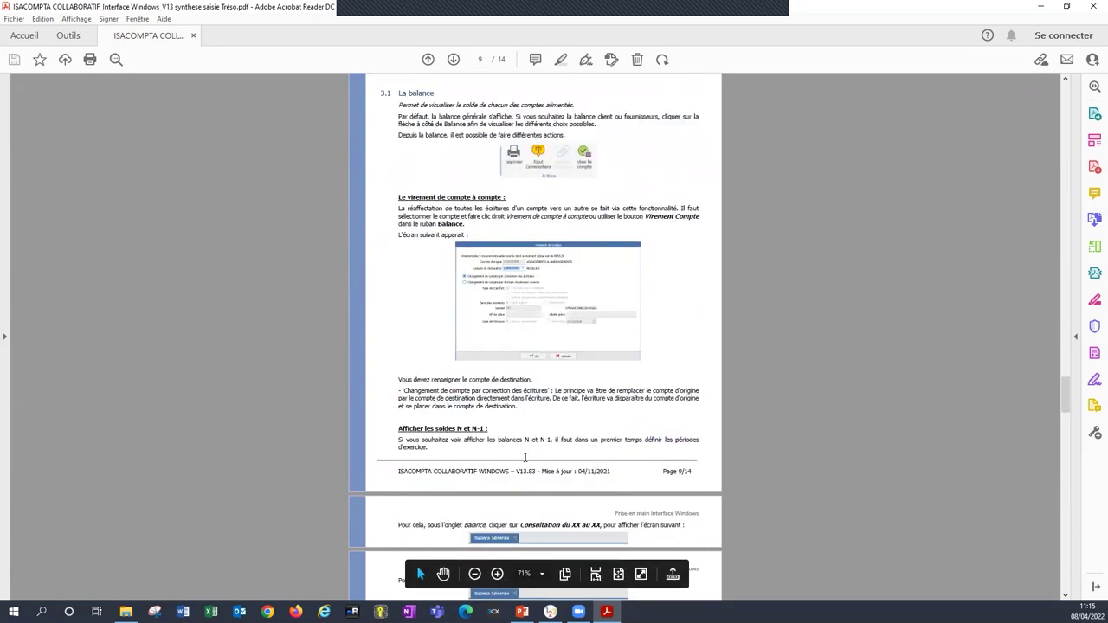
{"action": "scroll", "coordinate": [524, 458], "scroll_direction": "down", "scroll_amount": 15}
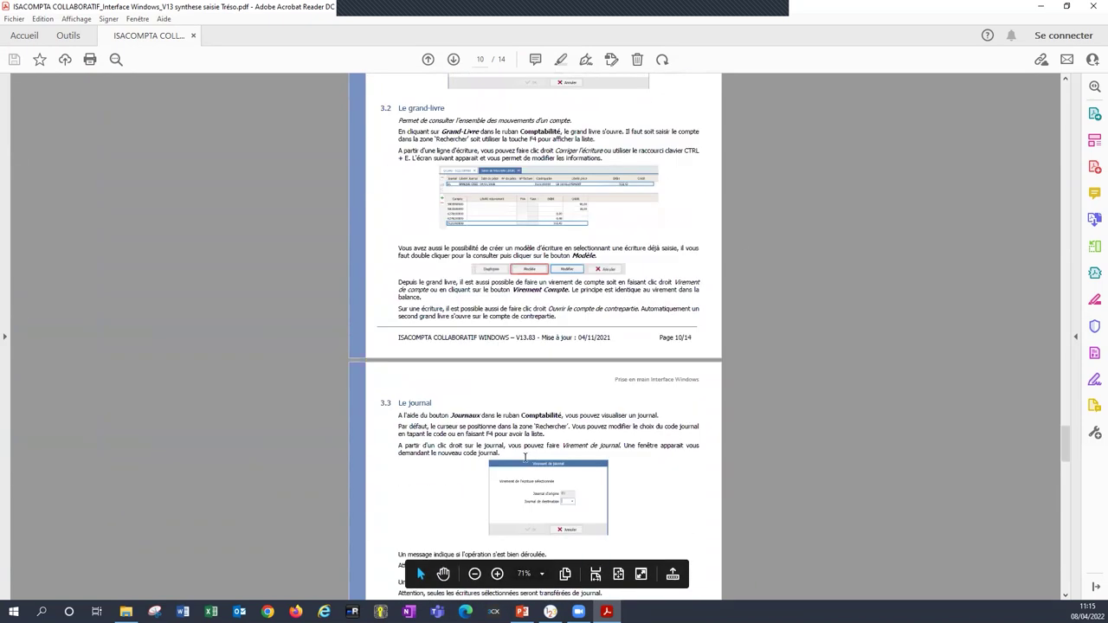
{"action": "scroll", "coordinate": [524, 456], "scroll_direction": "down", "scroll_amount": 3}
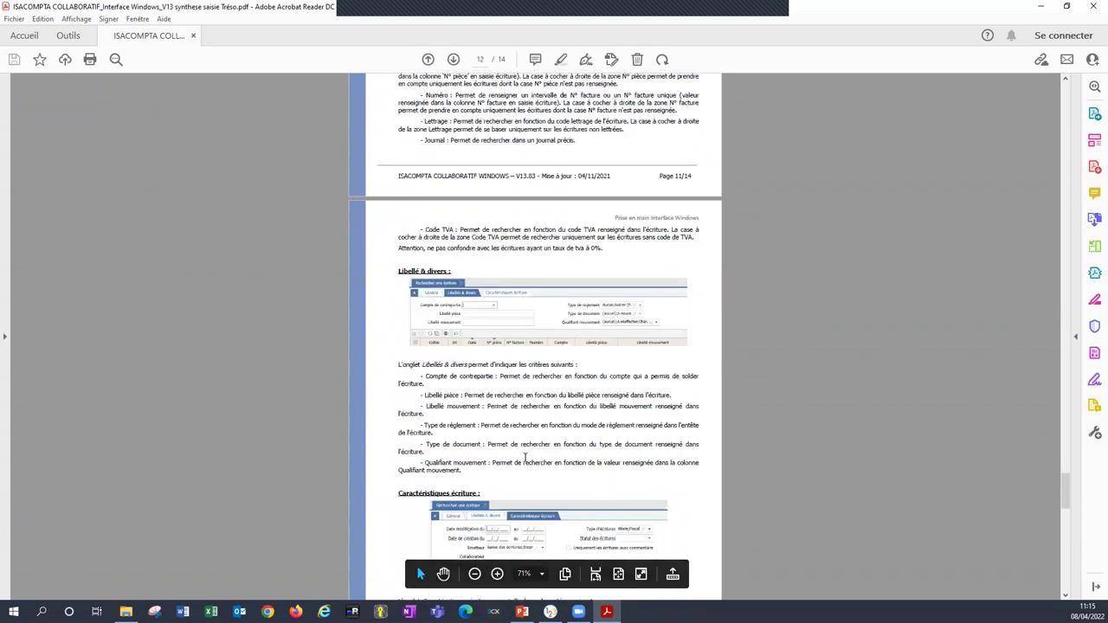